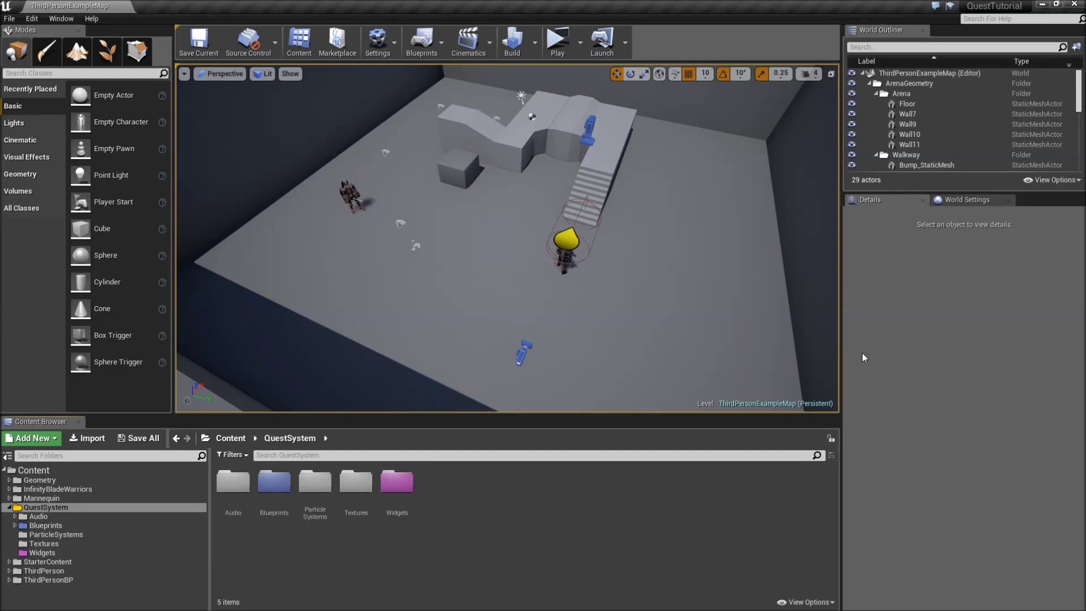
Open the Textures folder of QuestSystem and look over the Georgia font assets in it.
{"action": "double_click", "coordinate": [362, 497]}
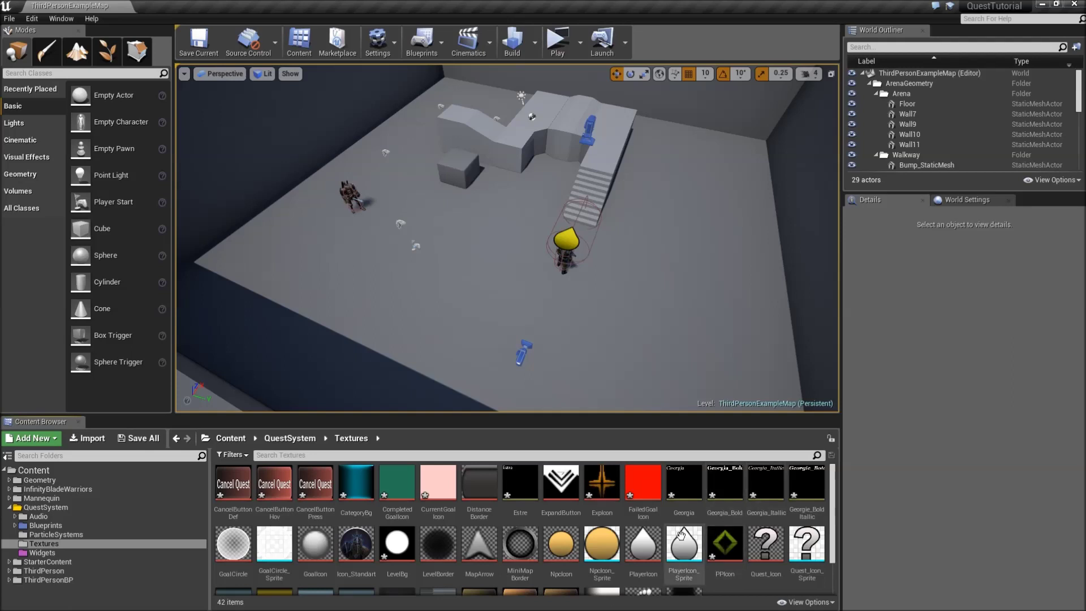
{"action": "left_click", "coordinate": [685, 498]}
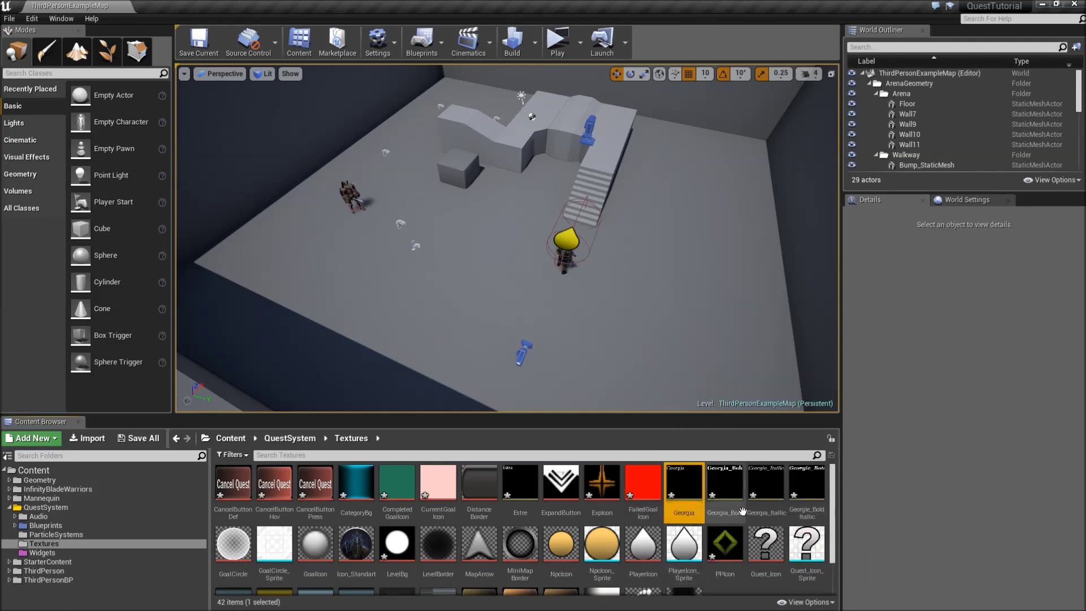
{"action": "left_click", "coordinate": [741, 509]}
{"action": "left_click", "coordinate": [684, 492]}
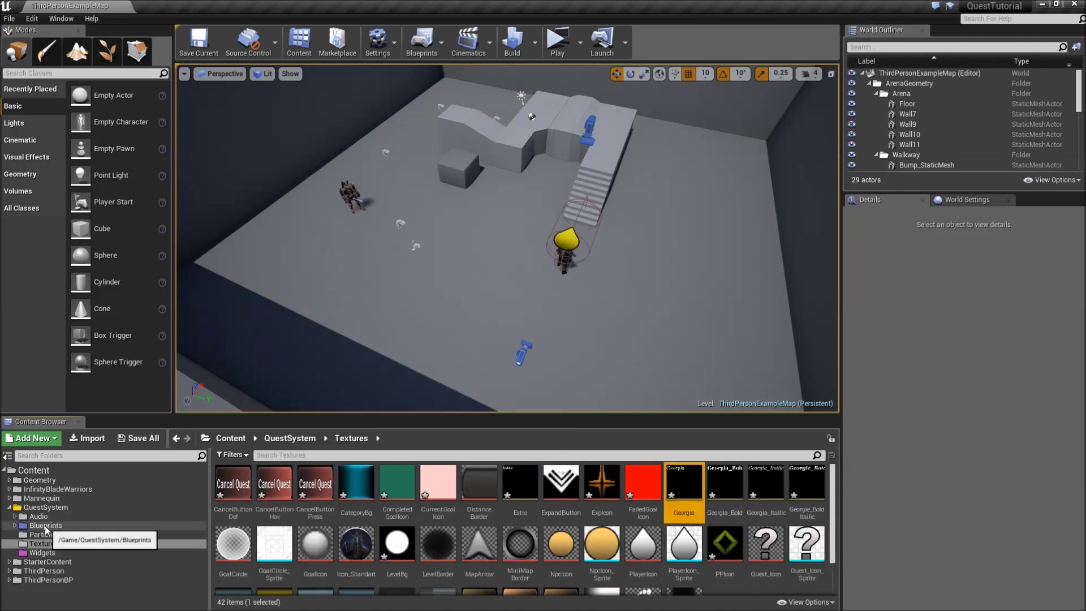
Create a new folder named Fonds inside the QuestSystem folder.
{"action": "left_click", "coordinate": [45, 506]}
{"action": "right_click", "coordinate": [446, 494]}
{"action": "left_click", "coordinate": [505, 168]}
{"action": "type", "text": "Fonds"}
{"action": "key", "text": "Return"}
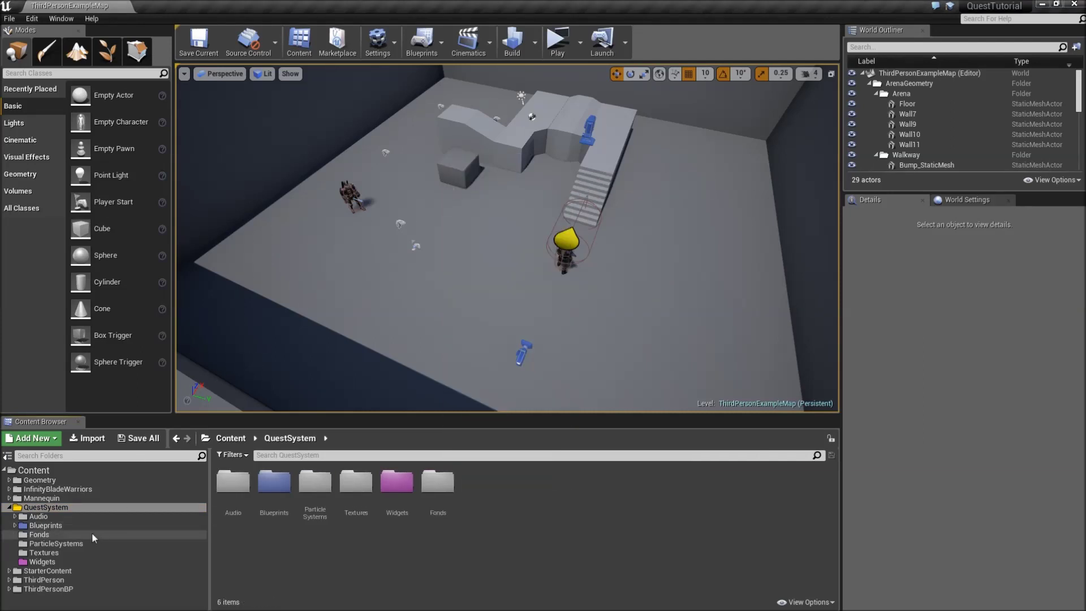
Move the Estre font and the four Georgia fonts (regular, bold, italic, bold italic) from Textures into the Fonds folder.
{"action": "left_click", "coordinate": [68, 554]}
{"action": "left_click", "coordinate": [519, 485]}
{"action": "left_click", "coordinate": [683, 487], "text": "ctrl"}
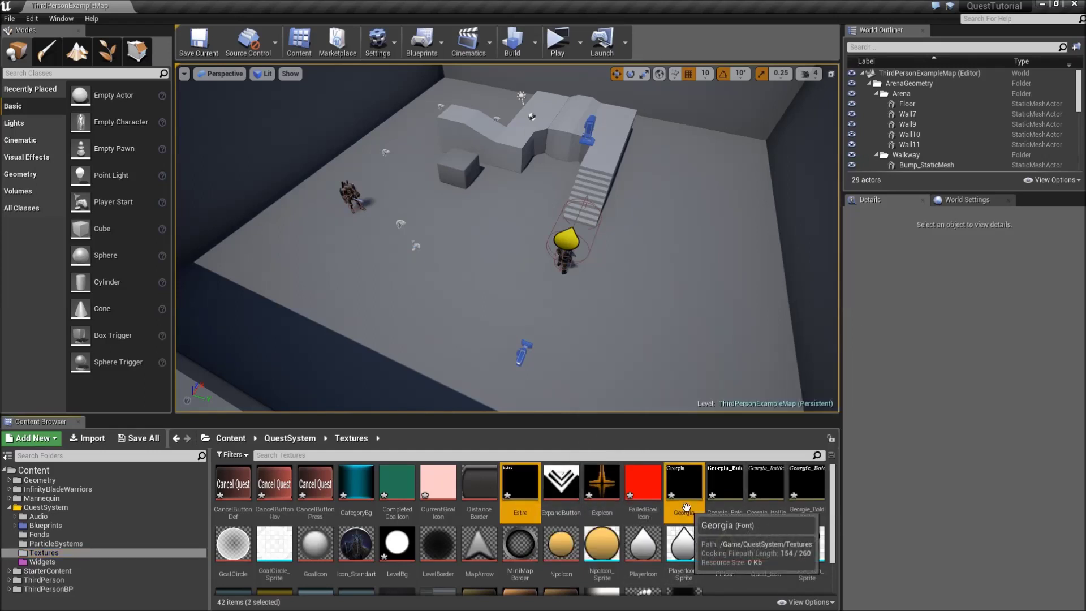
{"action": "left_click", "coordinate": [731, 511], "text": "ctrl"}
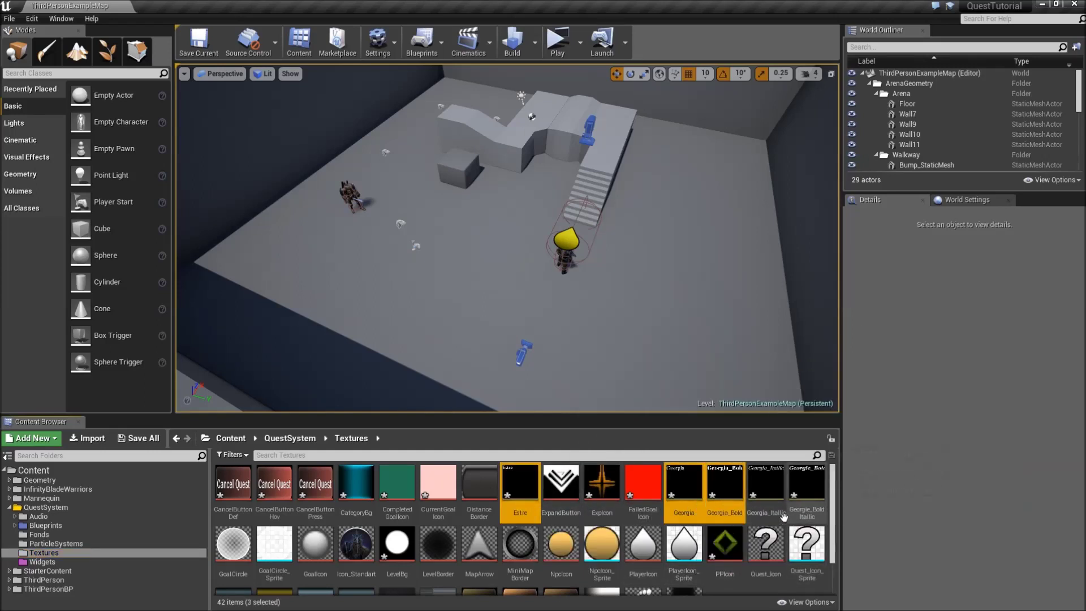
{"action": "left_click", "coordinate": [781, 512], "text": "ctrl"}
{"action": "left_click", "coordinate": [807, 492], "text": "ctrl"}
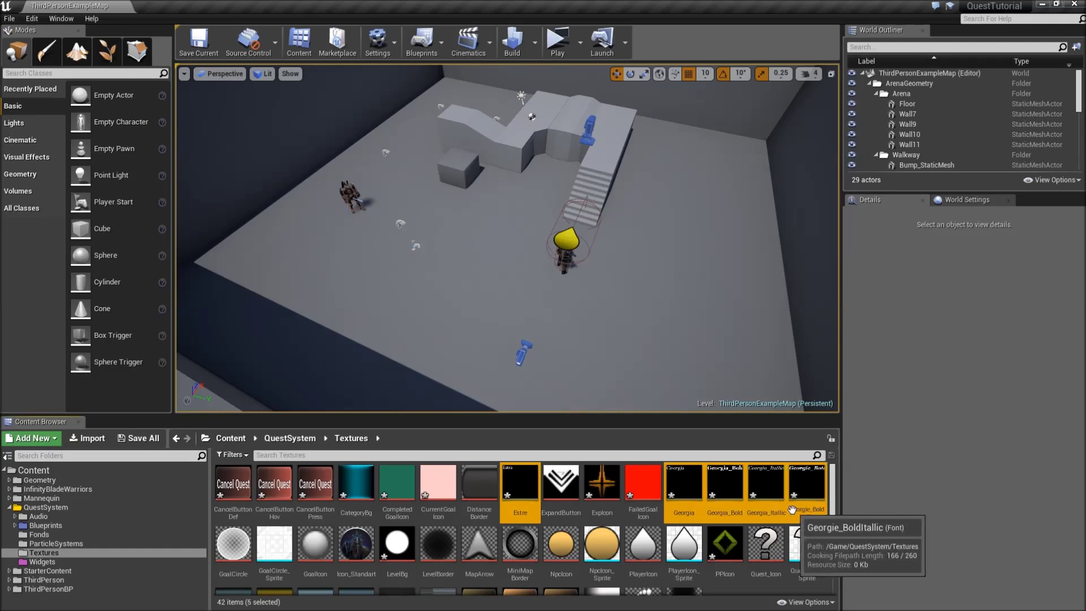
{"action": "scroll", "coordinate": [735, 526], "scroll_direction": "down", "scroll_amount": 1}
{"action": "scroll", "coordinate": [611, 520], "scroll_direction": "up", "scroll_amount": 1}
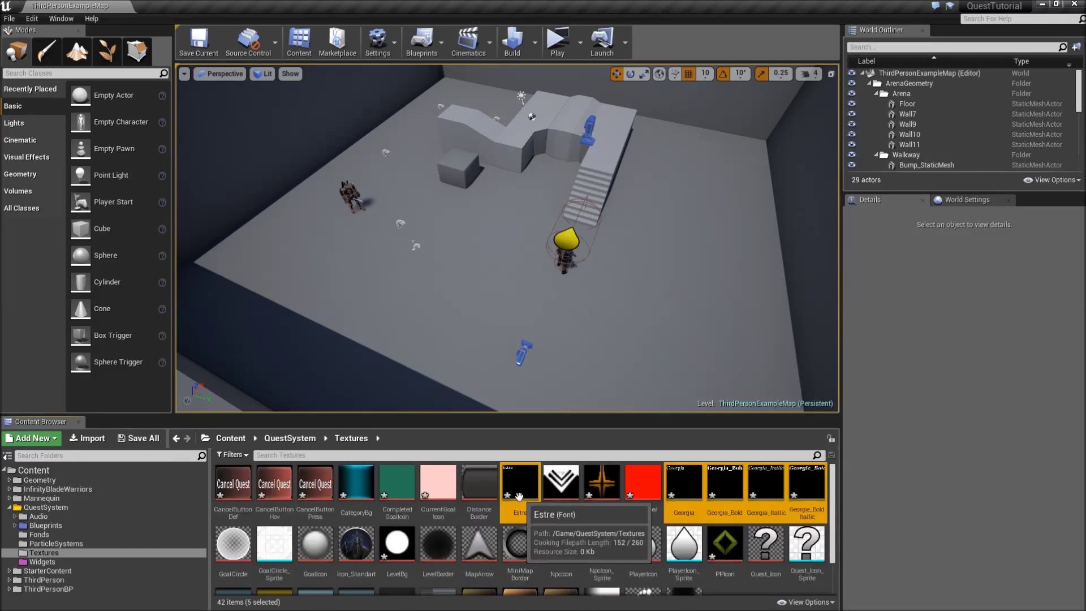
{"action": "left_click_drag", "start_coordinate": [518, 491], "coordinate": [94, 535]}
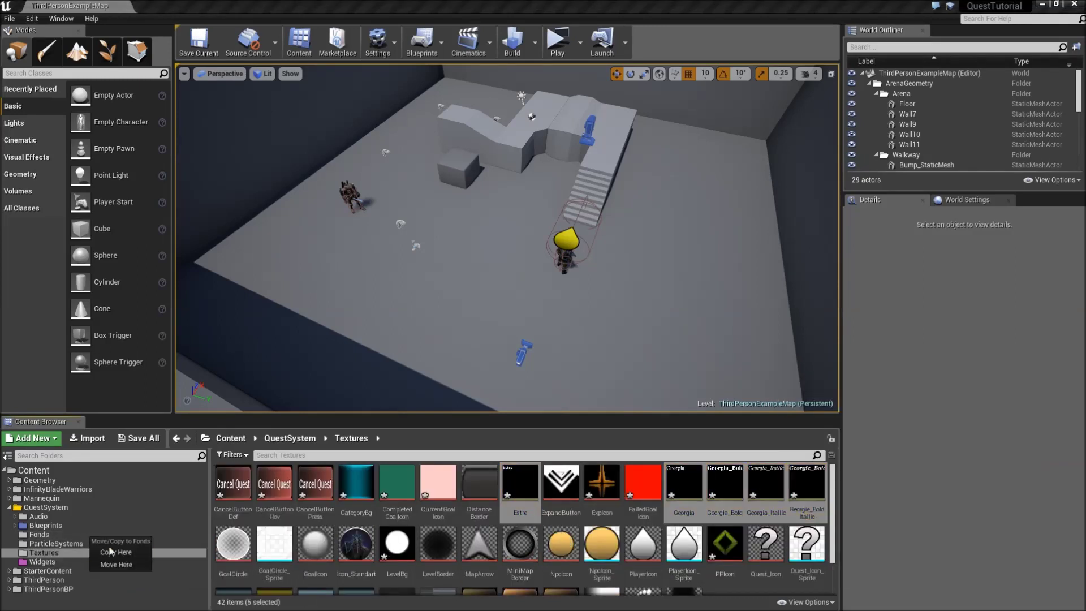
{"action": "left_click", "coordinate": [101, 534]}
{"action": "key", "text": "ctrl+s"}
{"action": "left_click", "coordinate": [110, 560]}
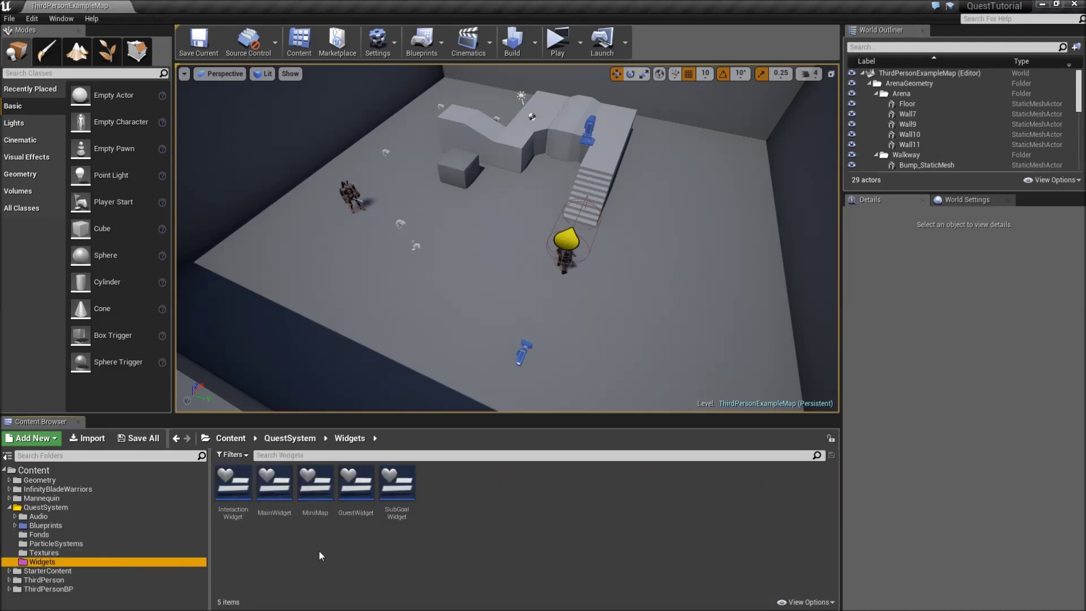
Select the unsaved textures in the Textures folder, from CancelButtonDef to Spacer, and open them for bulk editing in the property matrix.
{"action": "left_click", "coordinate": [114, 553]}
{"action": "left_click", "coordinate": [233, 485]}
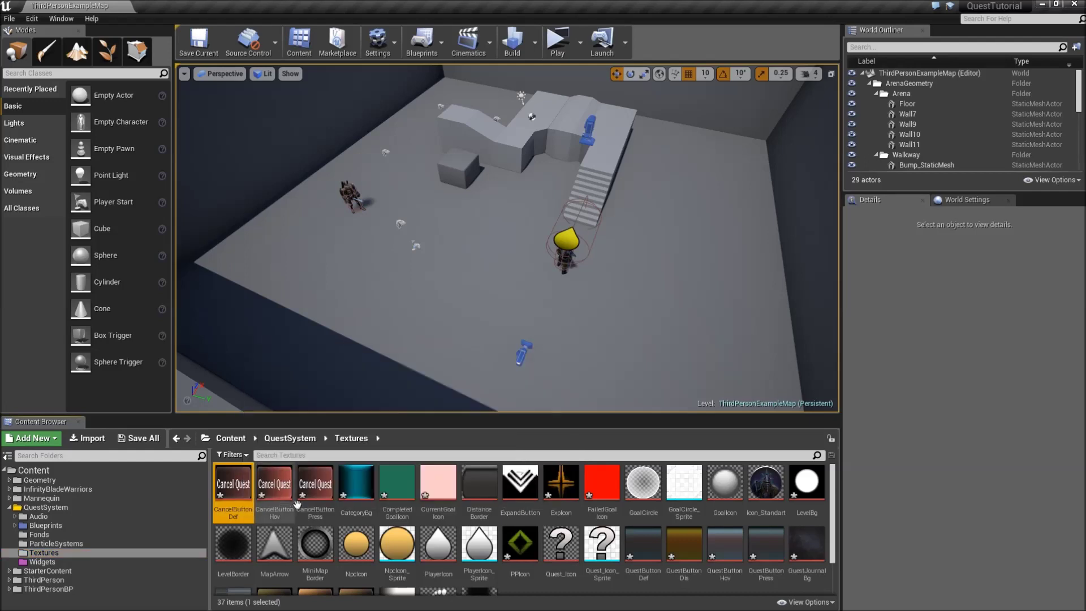
{"action": "left_click", "coordinate": [725, 484], "text": "shift"}
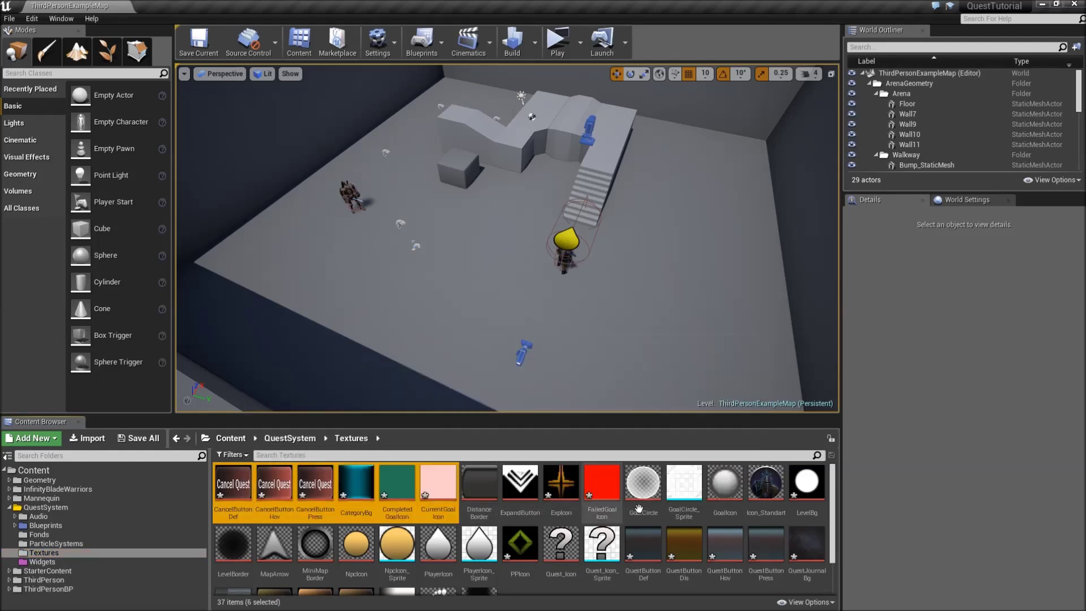
{"action": "left_click", "coordinate": [602, 542], "text": "ctrl"}
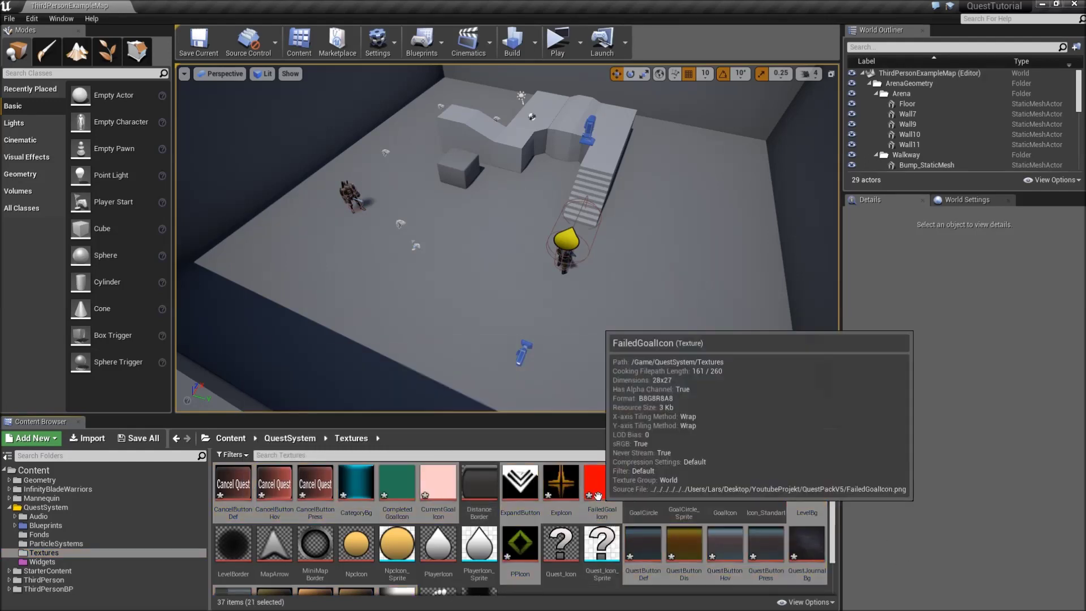
{"action": "right_click", "coordinate": [601, 497]}
{"action": "mouse_move", "coordinate": [644, 374]}
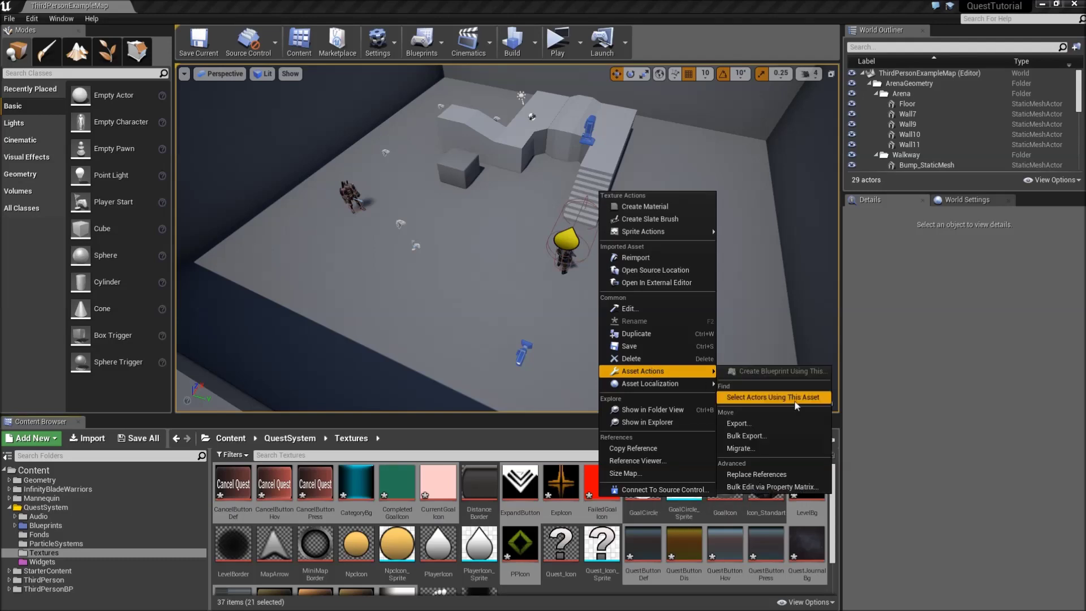
{"action": "left_click", "coordinate": [785, 488]}
Set the selected textures' Texture Group to Lightmap and Compression Settings to UserInterface2D (RGBA), then save them and close the property matrix.
{"action": "left_click", "coordinate": [876, 68]}
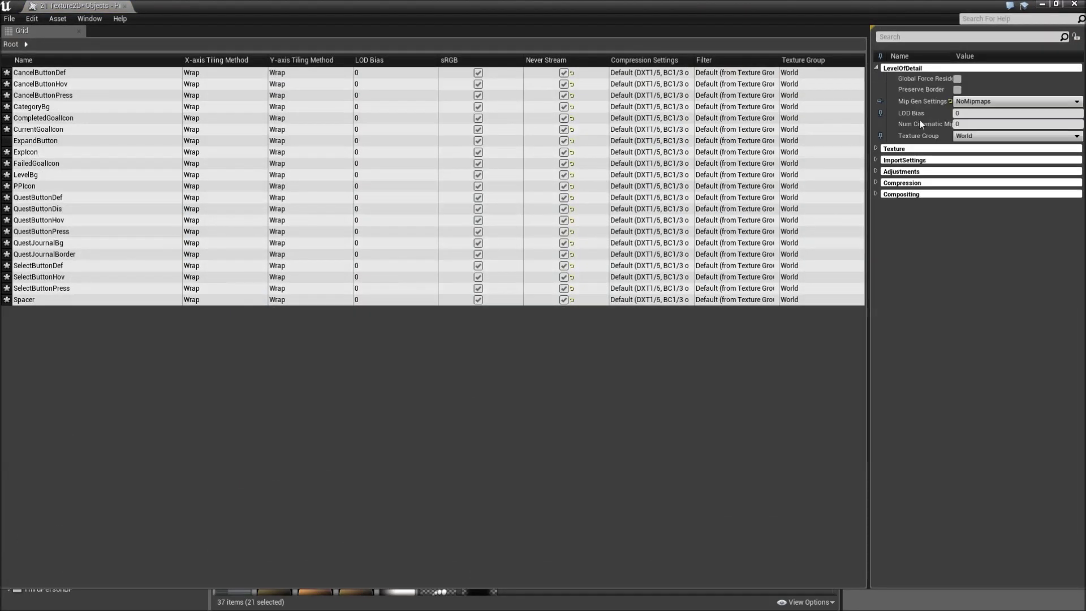
{"action": "left_click", "coordinate": [996, 135]}
{"action": "left_click", "coordinate": [979, 272]}
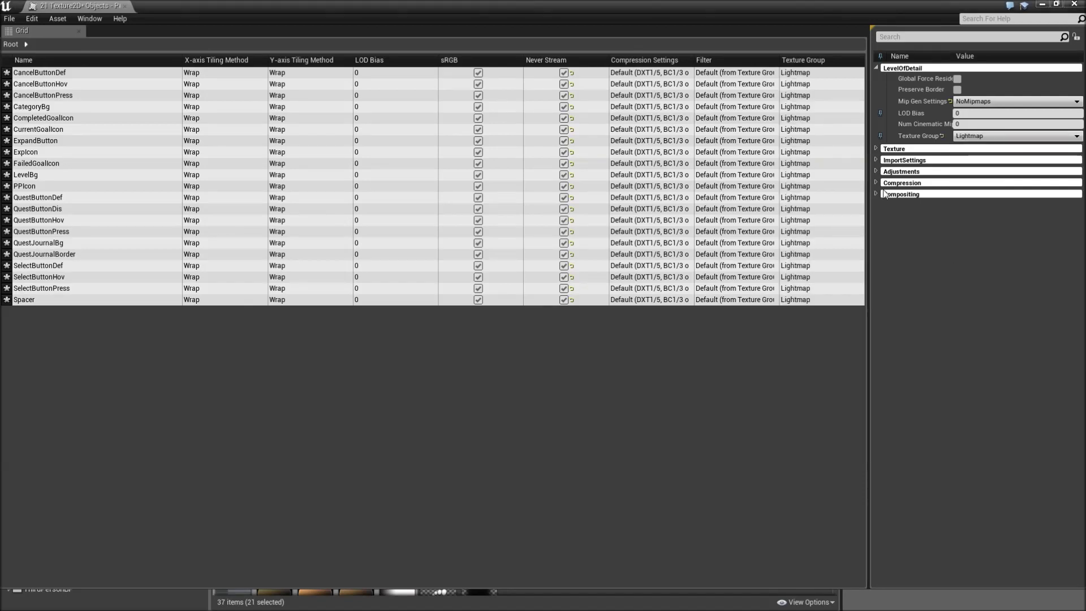
{"action": "left_click", "coordinate": [876, 183]}
{"action": "left_click", "coordinate": [987, 227]}
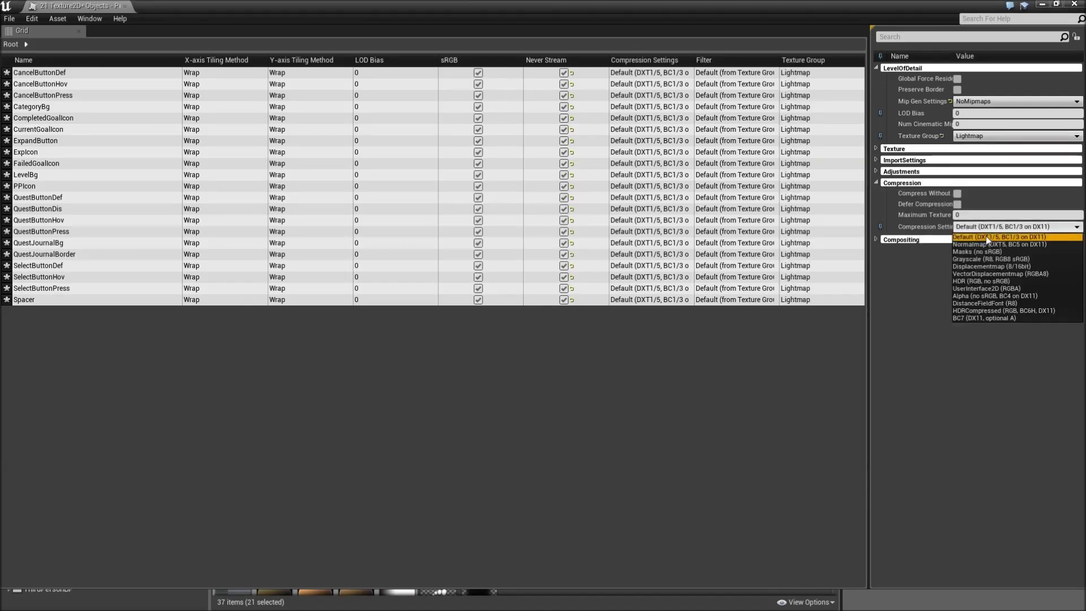
{"action": "left_click", "coordinate": [989, 289]}
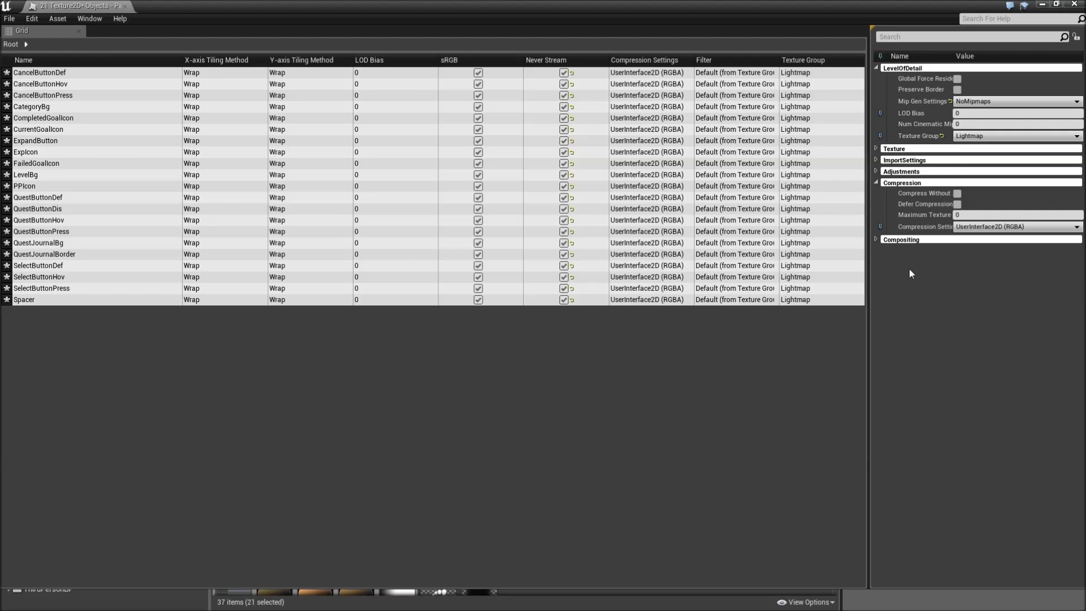
{"action": "key", "text": "ctrl+s"}
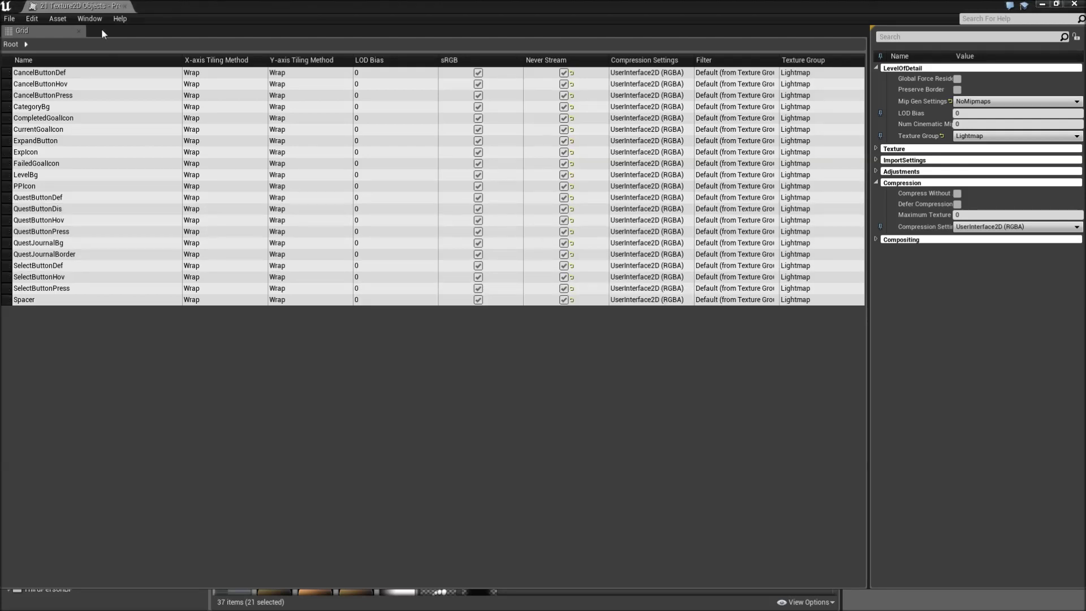
{"action": "left_click", "coordinate": [124, 6]}
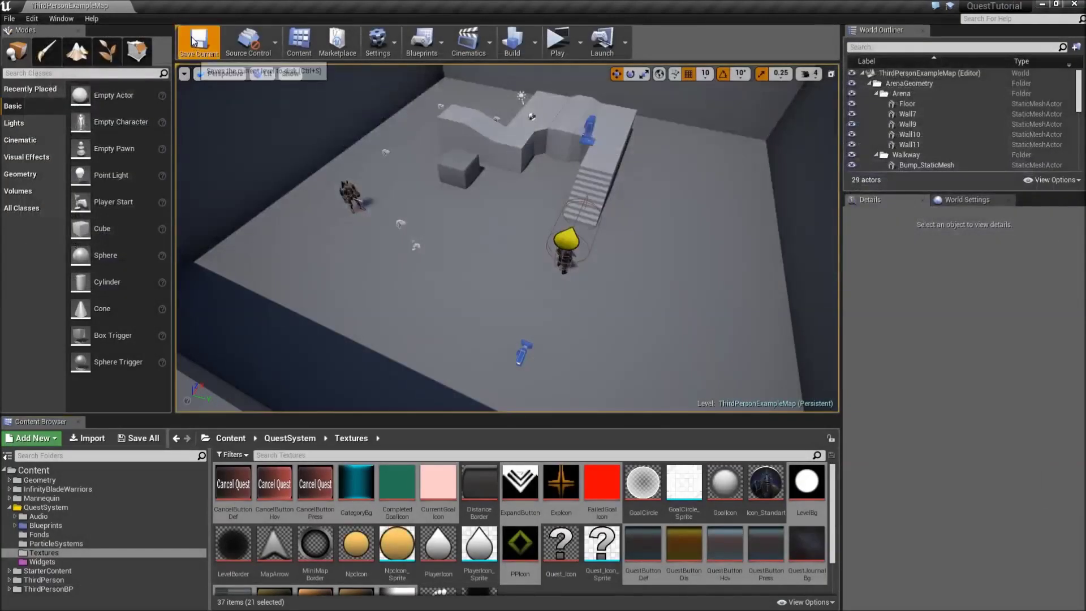
Create a new enumeration named e_QuestStates in the Enums folder under Blueprints.
{"action": "left_click", "coordinate": [164, 526]}
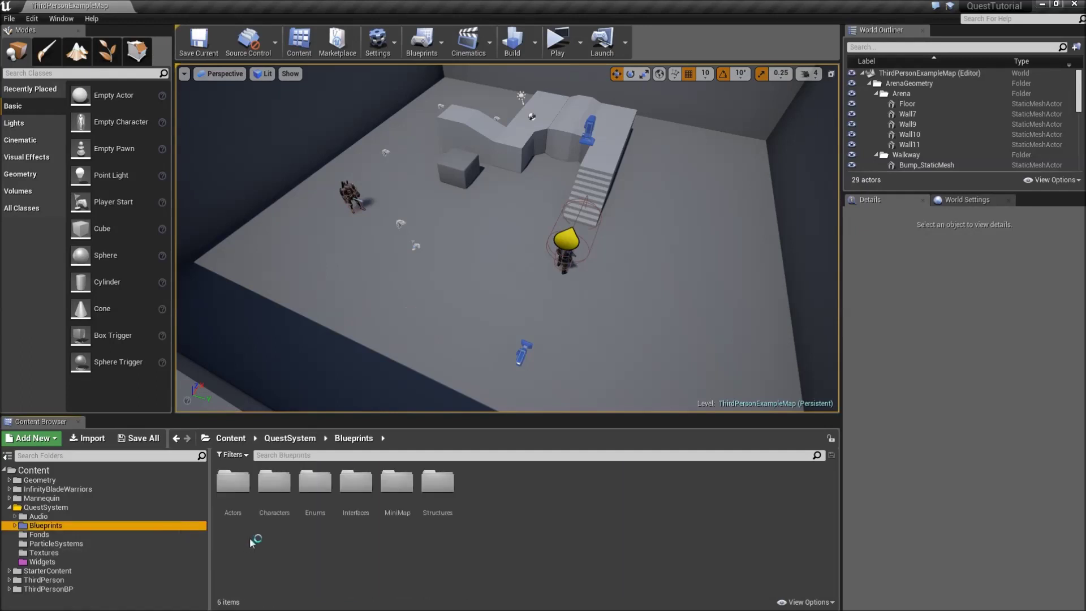
{"action": "double_click", "coordinate": [315, 498]}
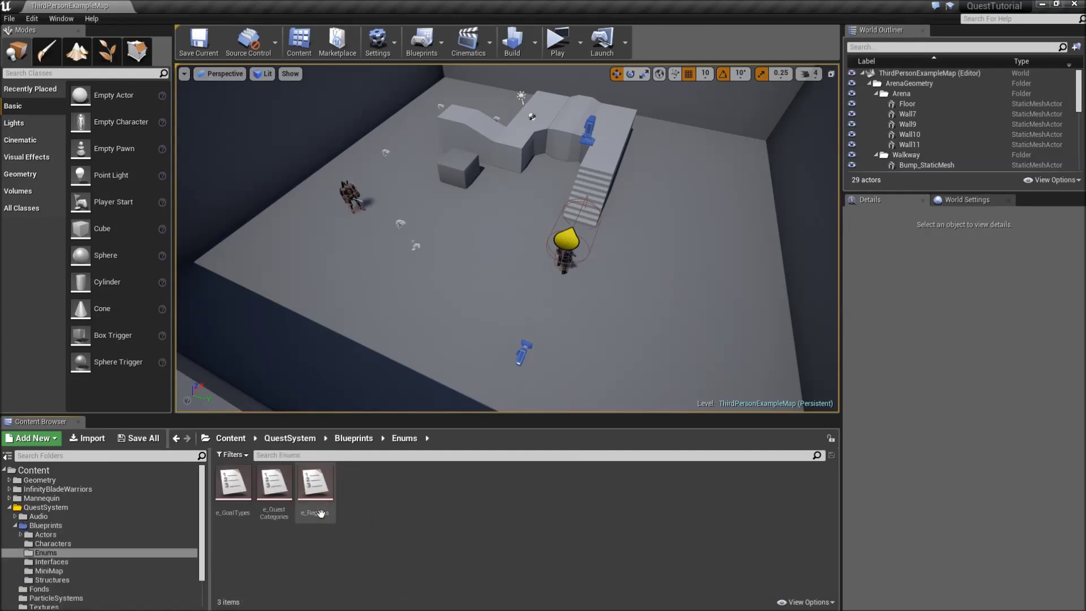
{"action": "right_click", "coordinate": [367, 500]}
{"action": "mouse_move", "coordinate": [412, 441]}
{"action": "mouse_move", "coordinate": [407, 404]}
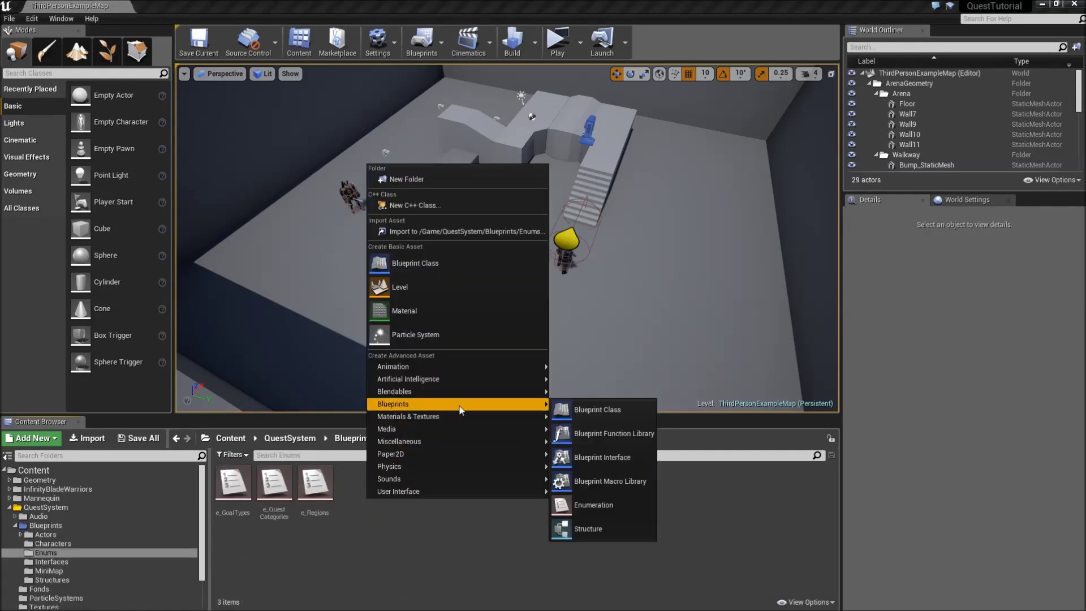
{"action": "left_click", "coordinate": [622, 512]}
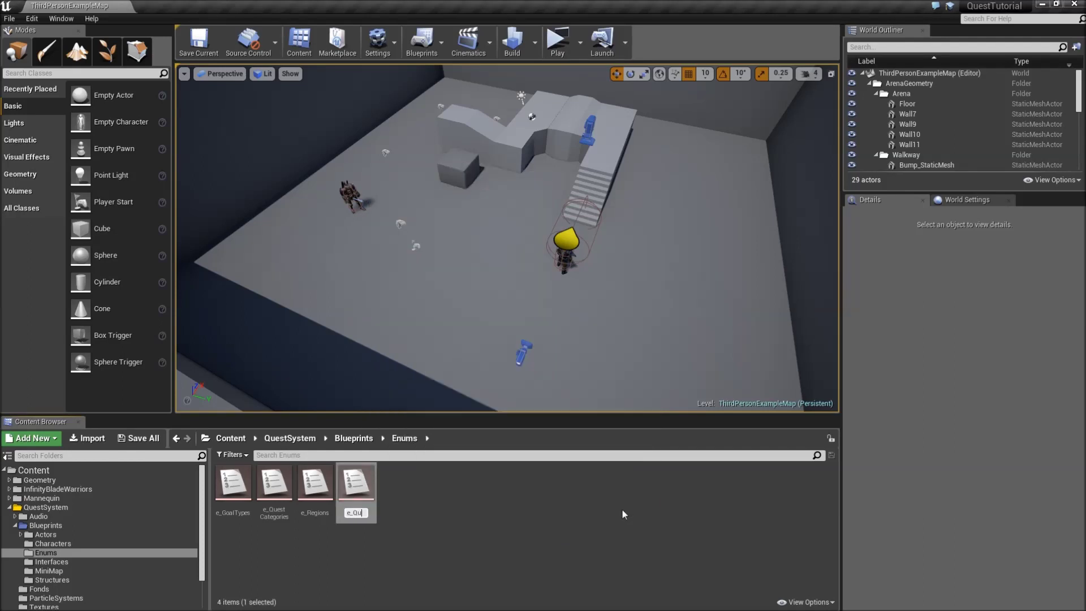
{"action": "type", "text": "e_QuestStates"}
{"action": "key", "text": "Return"}
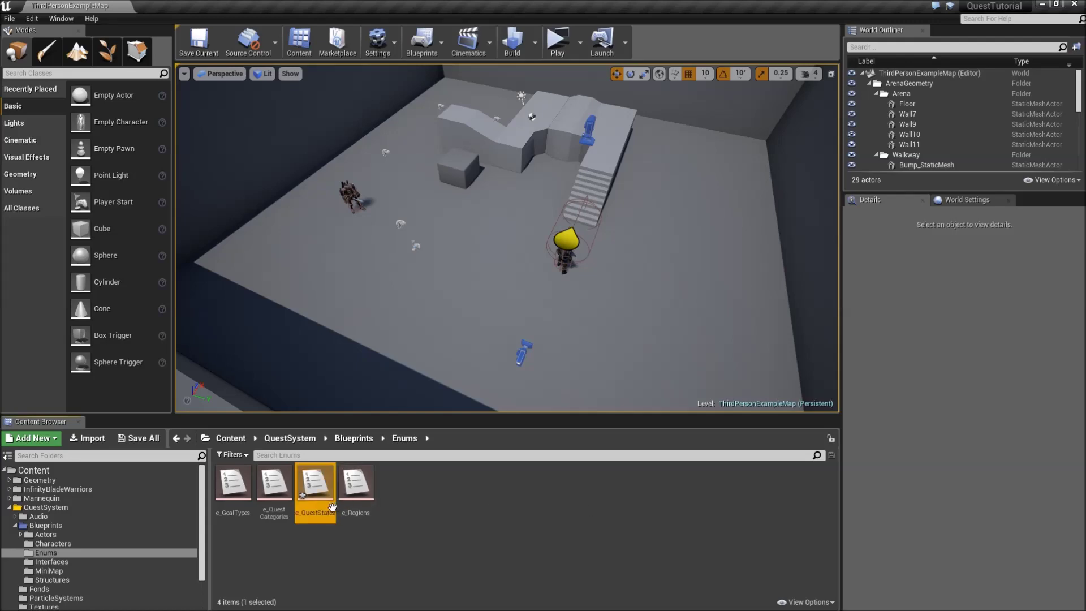
Open the e_QuestStates enumeration and add three enumerators to it.
{"action": "double_click", "coordinate": [315, 486]}
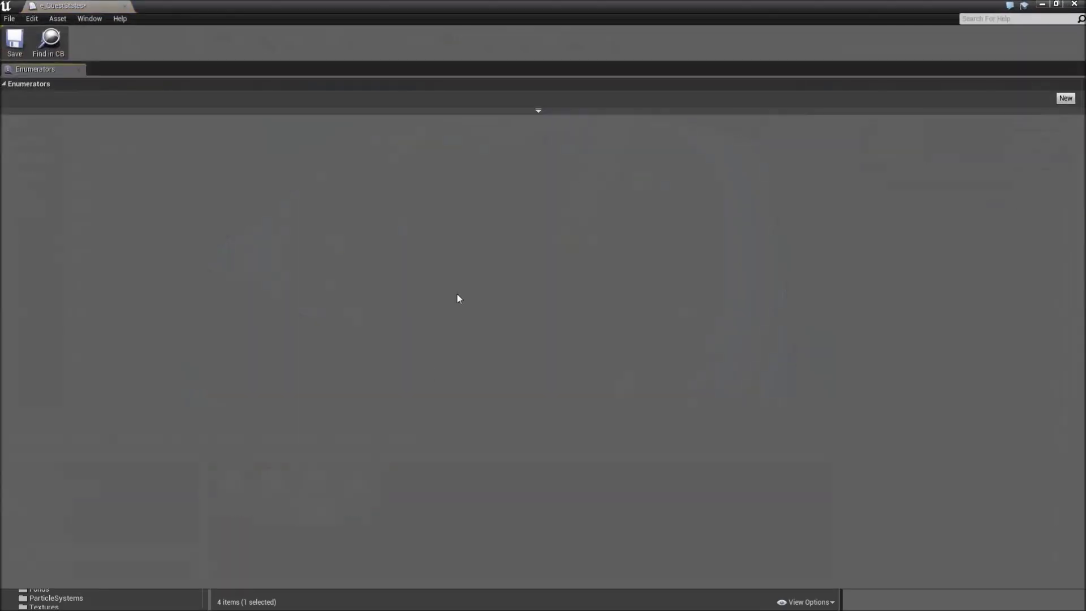
{"action": "left_click", "coordinate": [1065, 99]}
{"action": "left_click", "coordinate": [1066, 98]}
{"action": "left_click", "coordinate": [1065, 98]}
Name the three enumerators Current Quests, Completed Quests and Failed Quests, then save the enumeration, close it and save the level.
{"action": "left_click", "coordinate": [181, 116]}
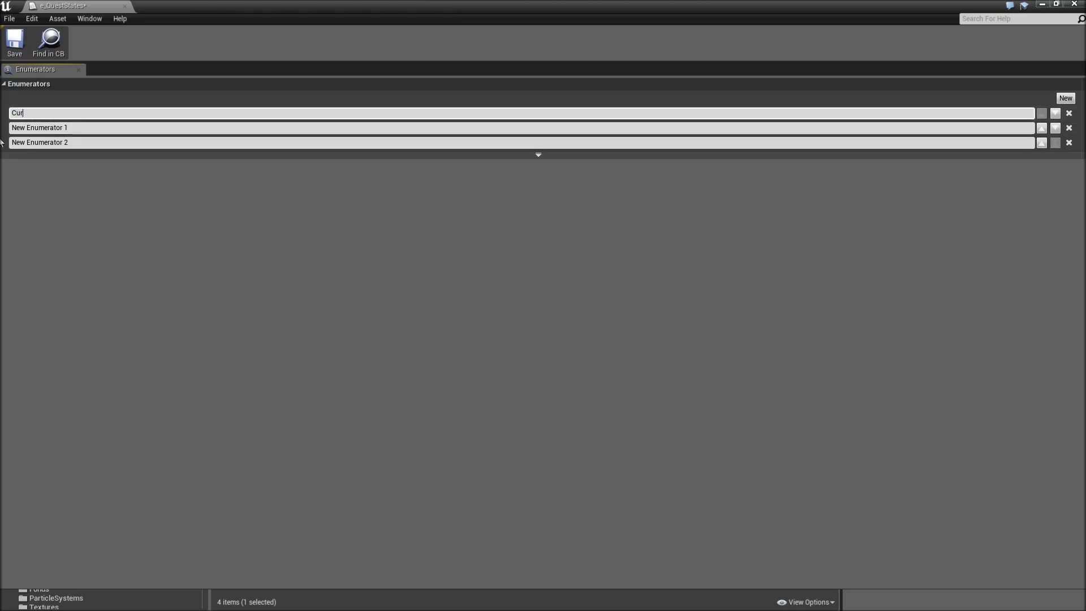
{"action": "type", "text": "Current Quests"}
{"action": "key", "text": "Return"}
{"action": "left_click", "coordinate": [17, 129]}
{"action": "left_click_drag", "start_coordinate": [59, 131], "coordinate": [12, 129]}
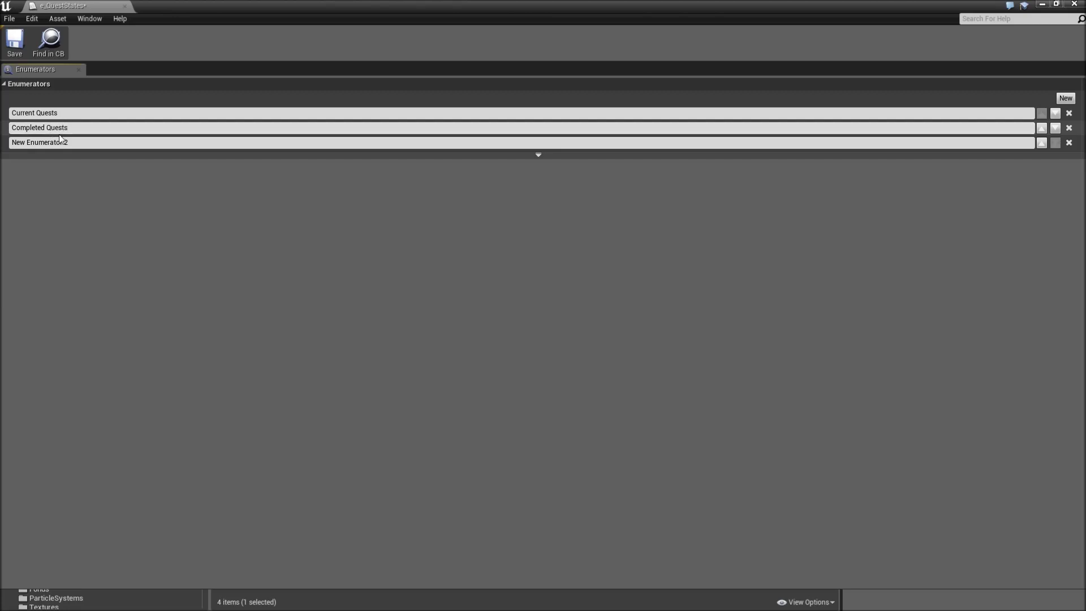
{"action": "left_click_drag", "start_coordinate": [73, 142], "coordinate": [5, 145]}
{"action": "type", "text": "Fail"}
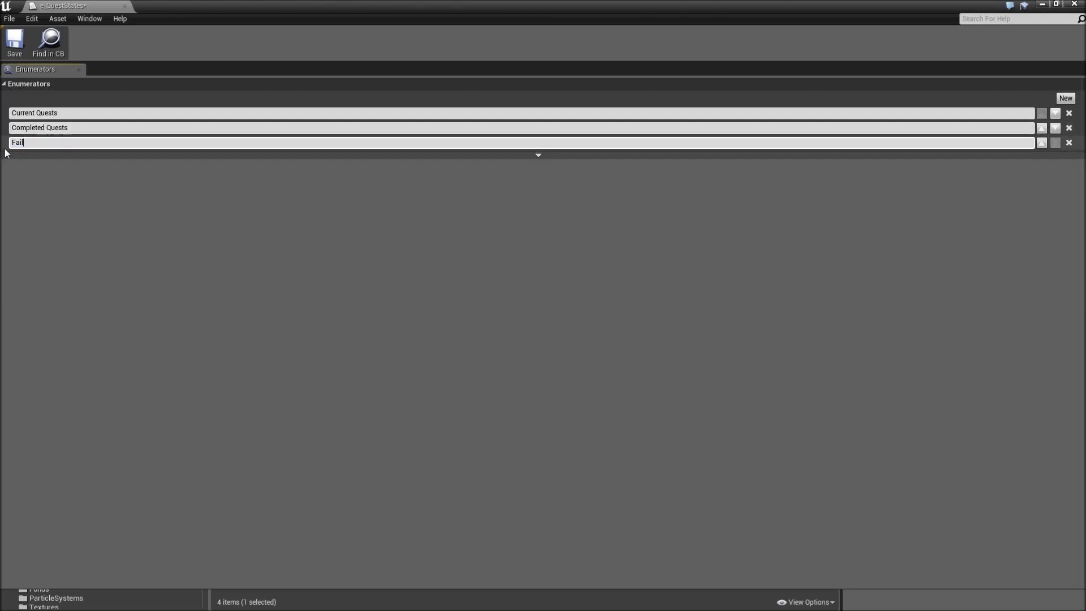
{"action": "type", "text": "ed Quests"}
{"action": "key", "text": "Return"}
{"action": "left_click", "coordinate": [14, 43]}
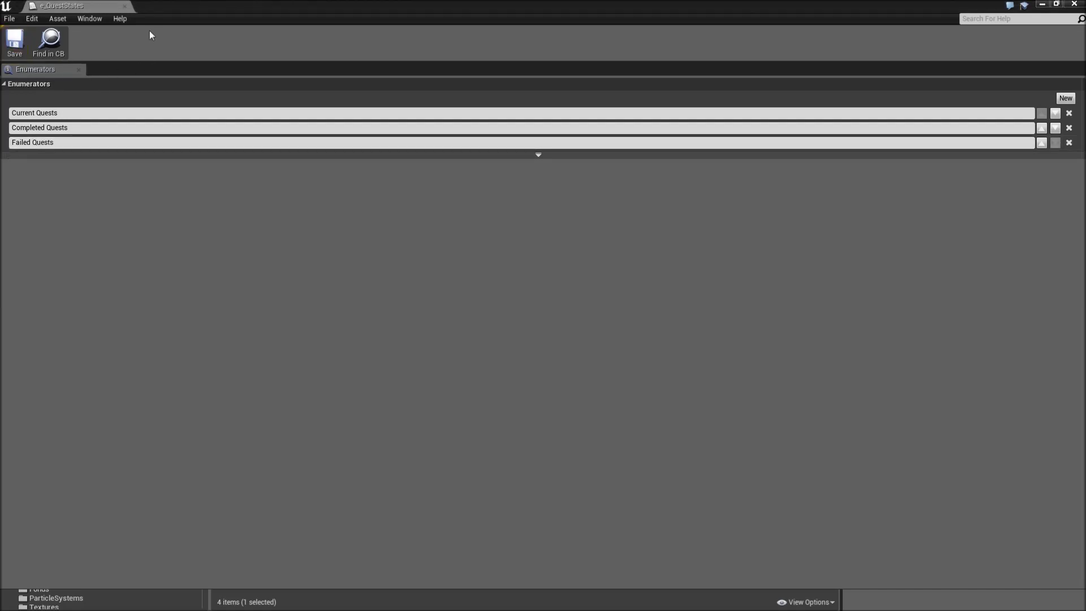
{"action": "left_click", "coordinate": [125, 7]}
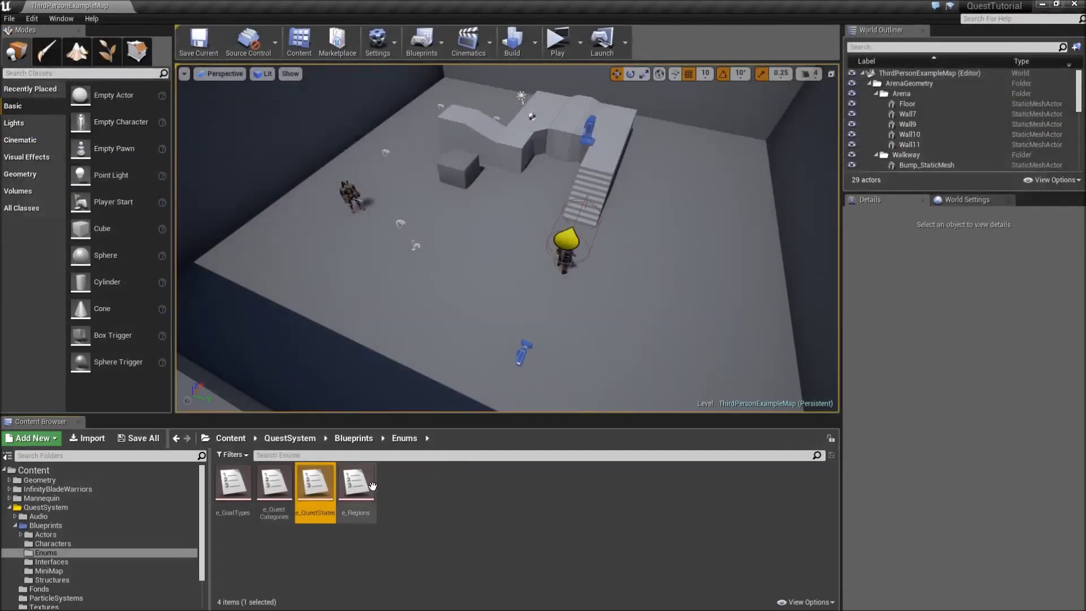
{"action": "left_click", "coordinate": [199, 40]}
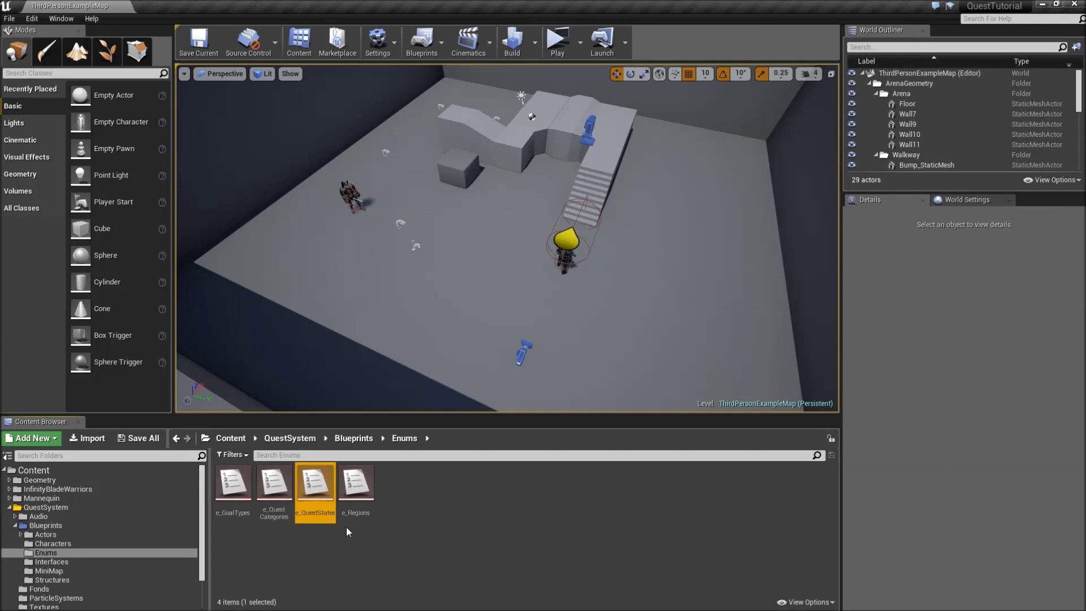
Create a widget blueprint named QuestListEntry in the QuestSystem Widgets folder and open it.
{"action": "left_click_drag", "start_coordinate": [205, 529], "coordinate": [206, 549]}
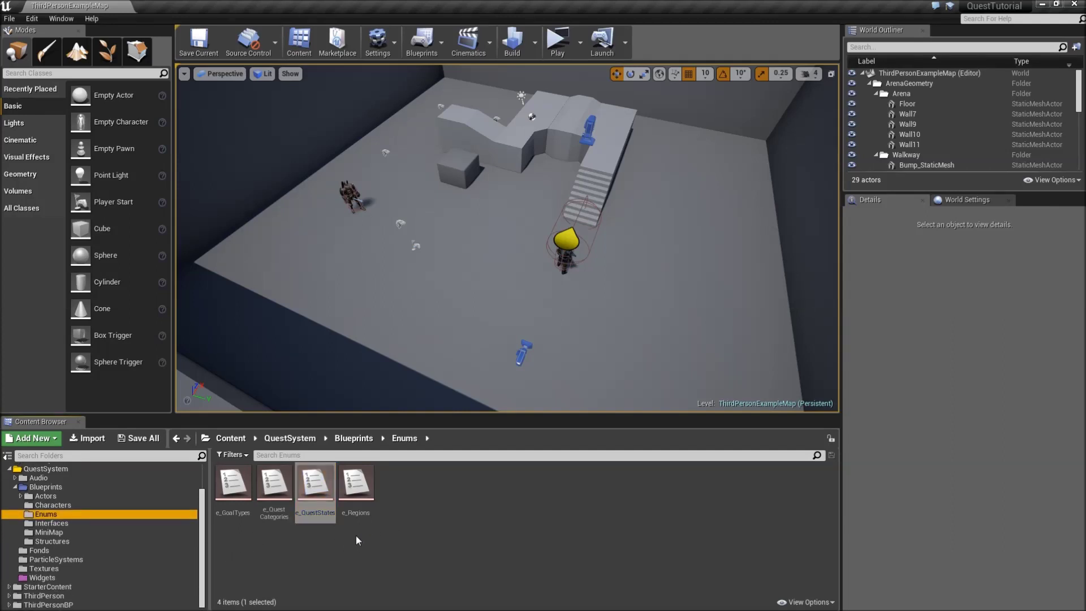
{"action": "left_click", "coordinate": [182, 577]}
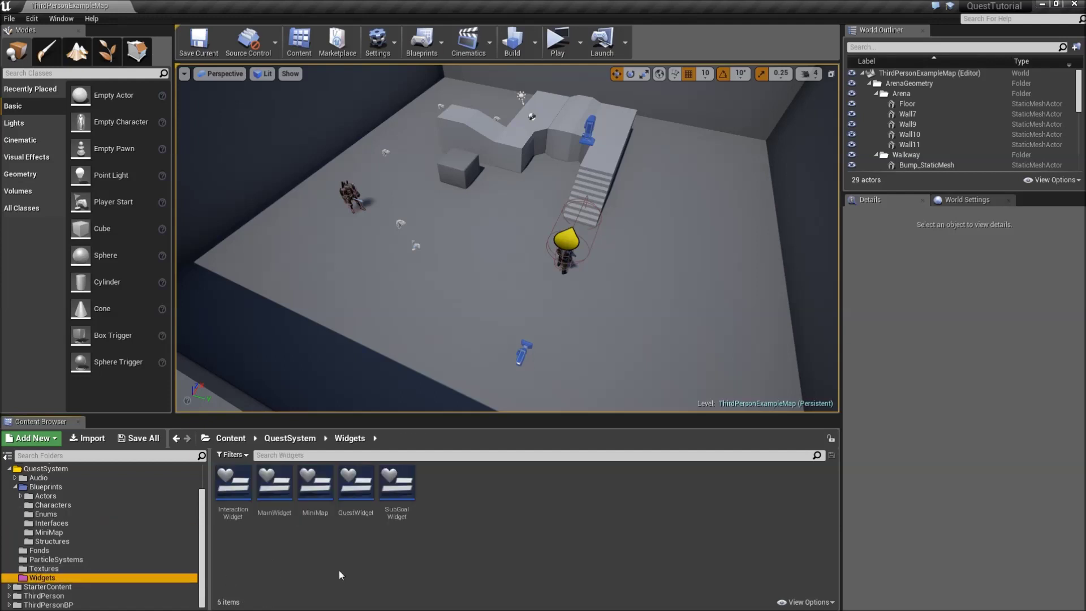
{"action": "right_click", "coordinate": [456, 497]}
{"action": "mouse_move", "coordinate": [557, 484]}
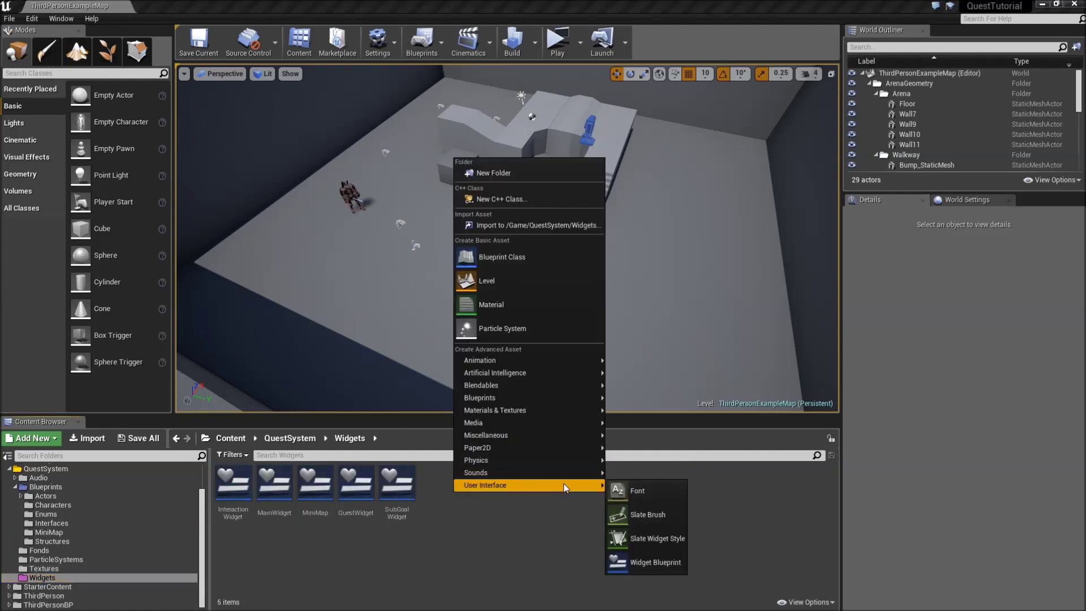
{"action": "left_click", "coordinate": [670, 568]}
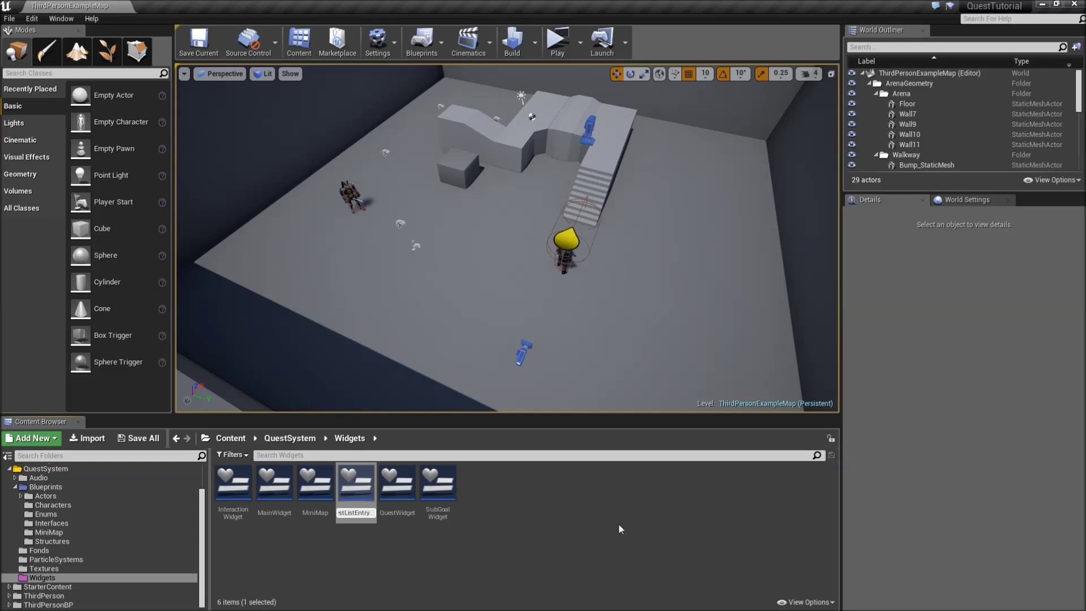
{"action": "key", "text": "Return"}
{"action": "double_click", "coordinate": [359, 488]}
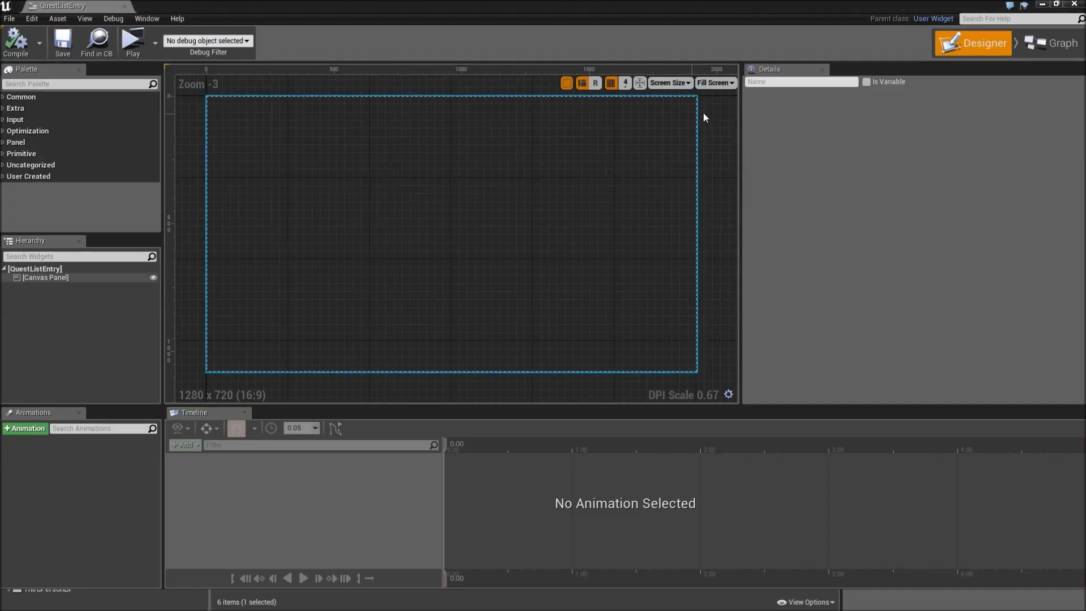
Set the designer preview sizing to Desired on Screen, delete the root Canvas Panel and save the widget.
{"action": "left_click", "coordinate": [716, 83]}
{"action": "left_click", "coordinate": [732, 145]}
{"action": "left_click", "coordinate": [86, 277]}
{"action": "key", "text": "Delete"}
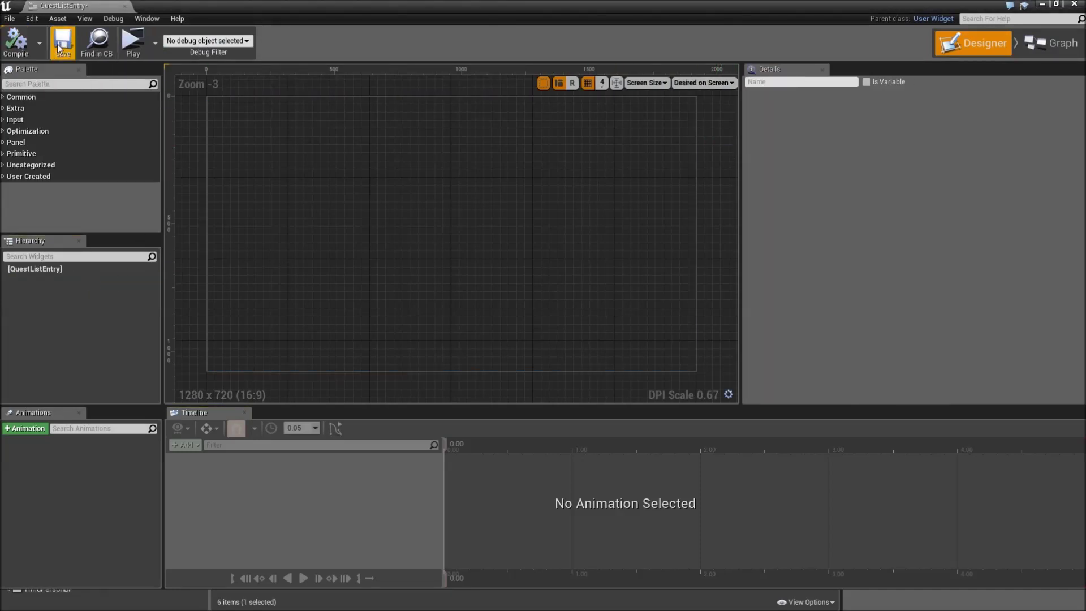
{"action": "left_click", "coordinate": [62, 45]}
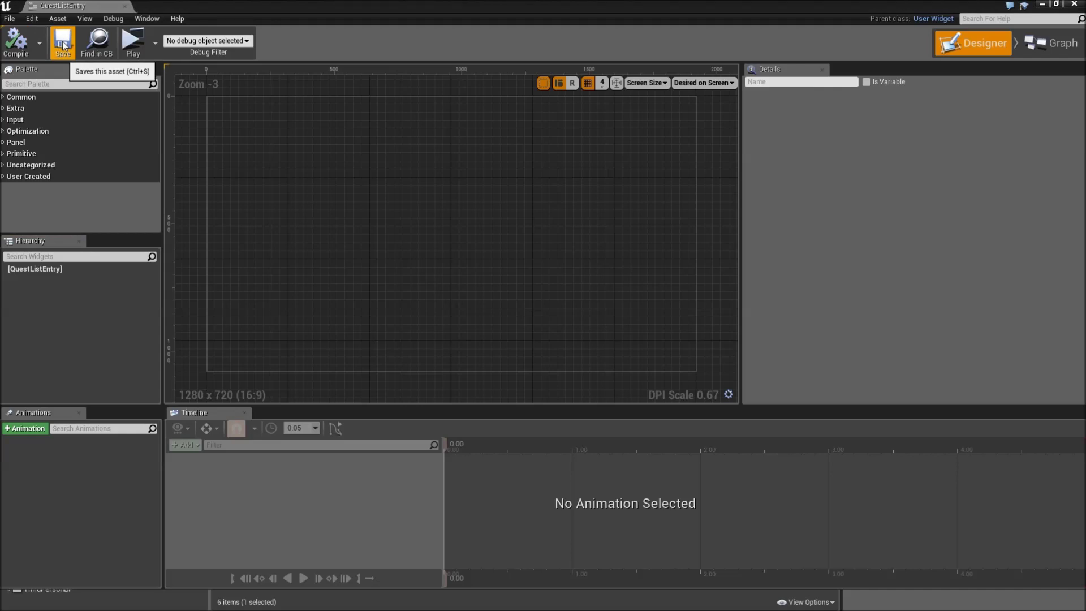
Add a Size Box as the root of QuestListEntry.
{"action": "left_click", "coordinate": [35, 85]}
{"action": "type", "text": "s"}
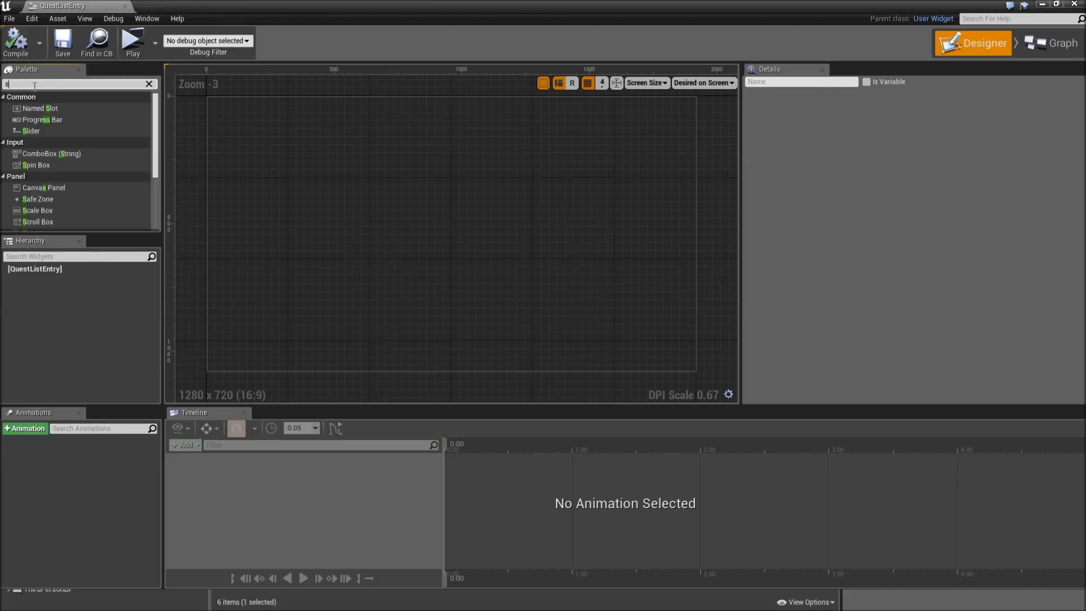
{"action": "type", "text": "ize"}
{"action": "left_click_drag", "start_coordinate": [68, 107], "coordinate": [87, 275]}
Enable the Size Box's width and height overrides, set them to 304 and 65, and save the widget.
{"action": "left_click", "coordinate": [757, 125]}
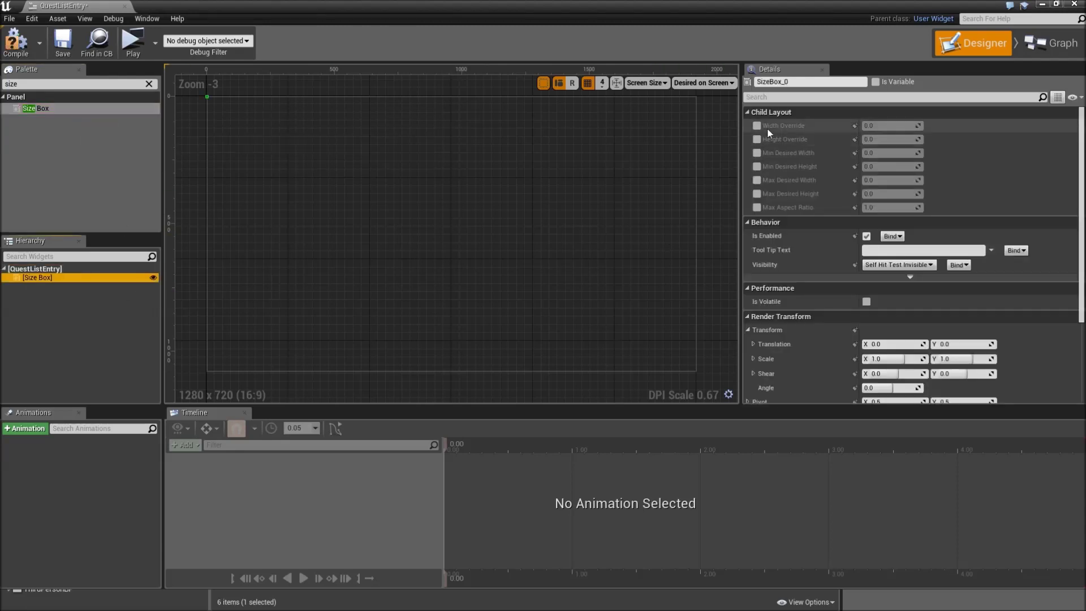
{"action": "left_click", "coordinate": [757, 139]}
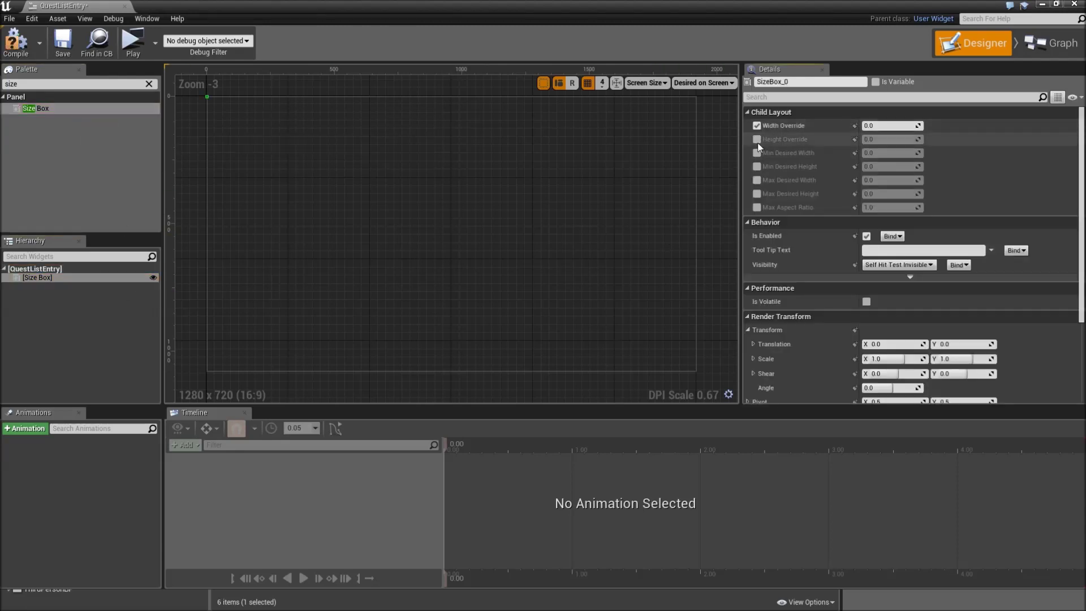
{"action": "left_click", "coordinate": [896, 130]}
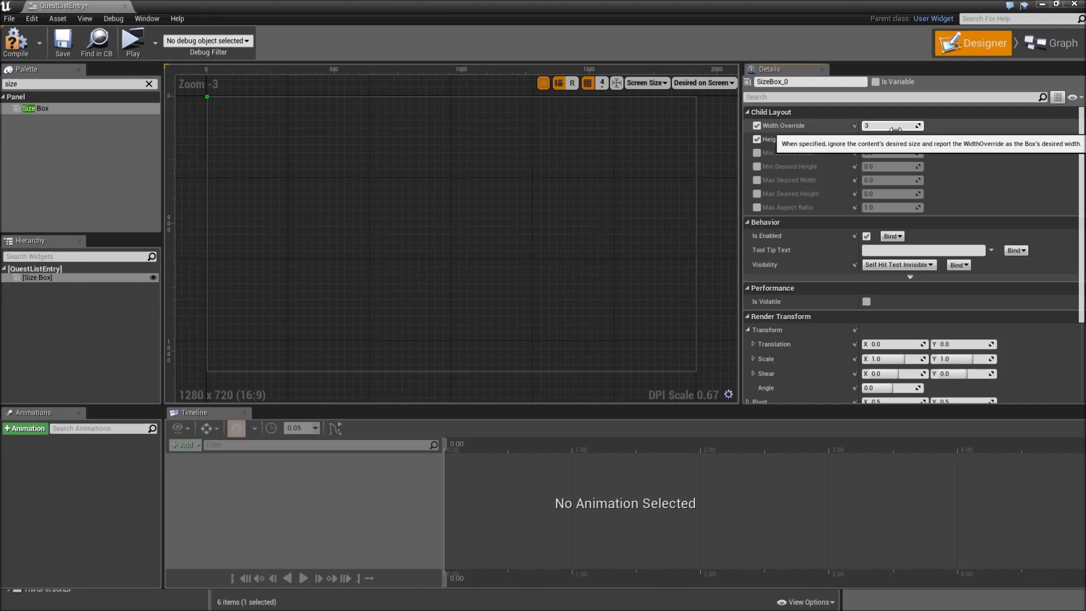
{"action": "left_click", "coordinate": [890, 140]}
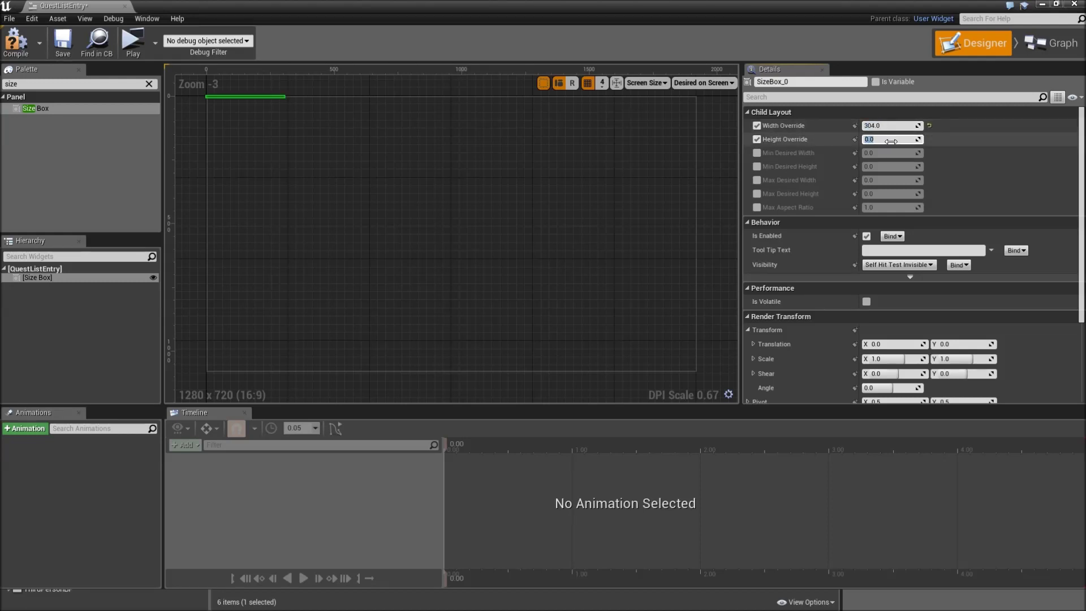
{"action": "type", "text": "65"}
{"action": "key", "text": "Return"}
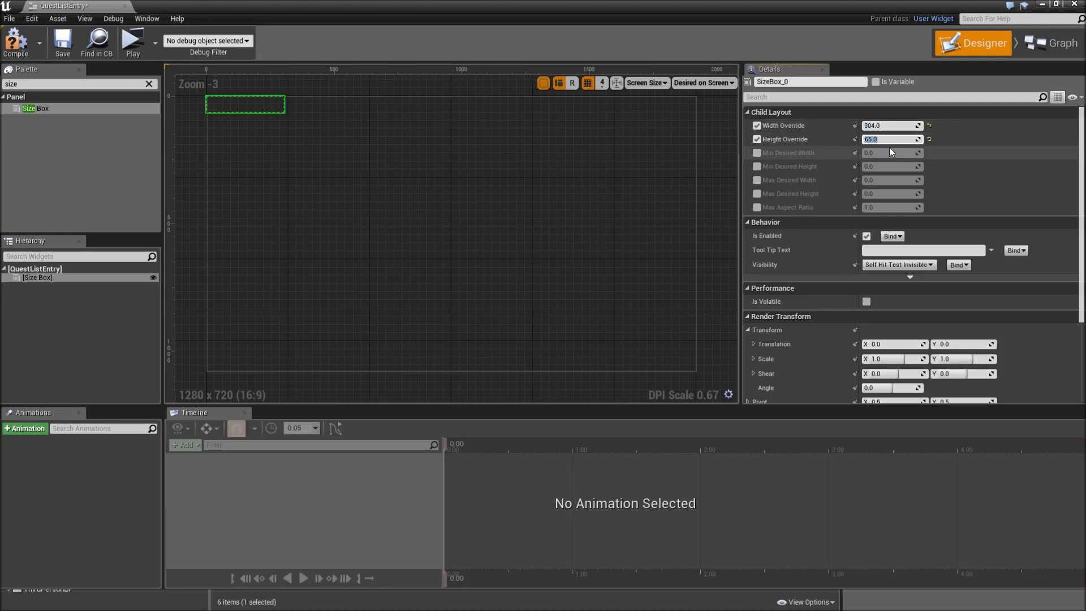
{"action": "left_click", "coordinate": [63, 41]}
Add a Button inside the Size Box and rename it QuestButton.
{"action": "left_click", "coordinate": [38, 84]}
{"action": "type", "text": "butto"}
{"action": "left_click_drag", "start_coordinate": [32, 114], "coordinate": [57, 286]}
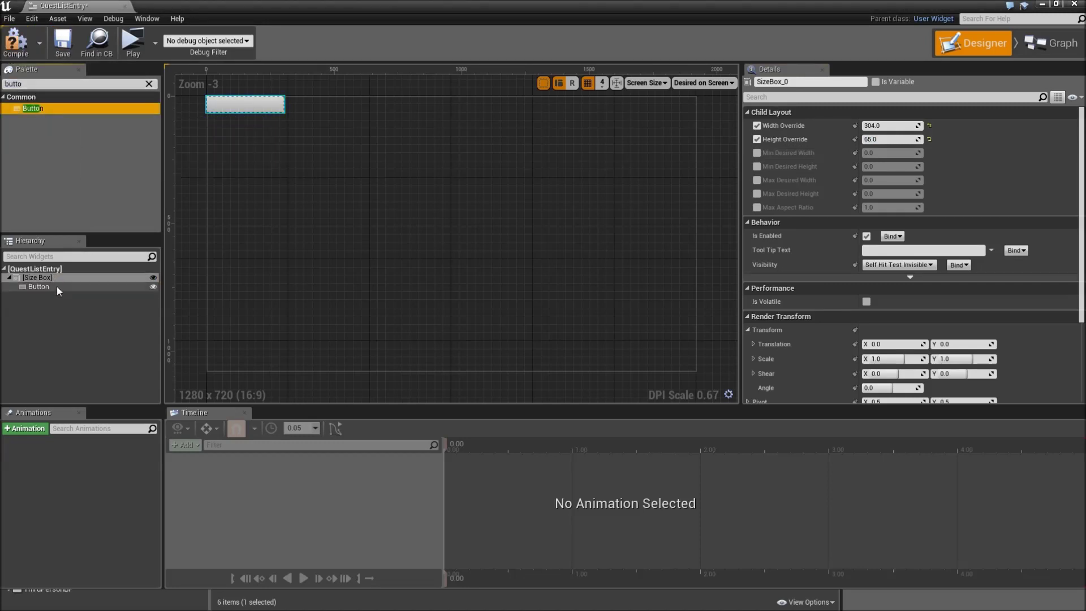
{"action": "left_click", "coordinate": [806, 83]}
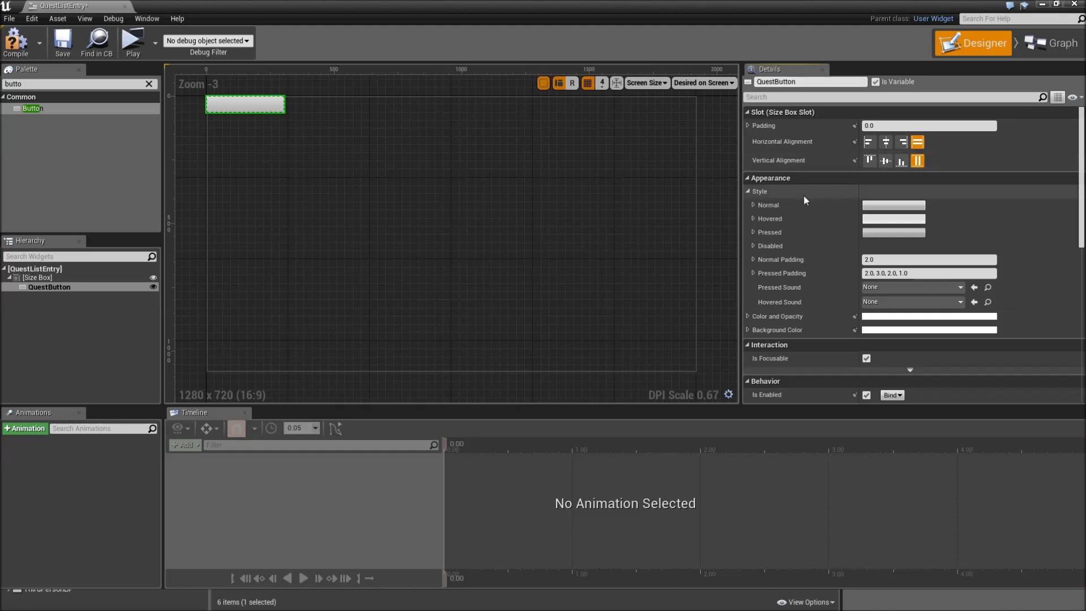
Set QuestButton's Normal style image to QuestButtonDef and its Draw As mode to Image.
{"action": "left_click", "coordinate": [755, 206]}
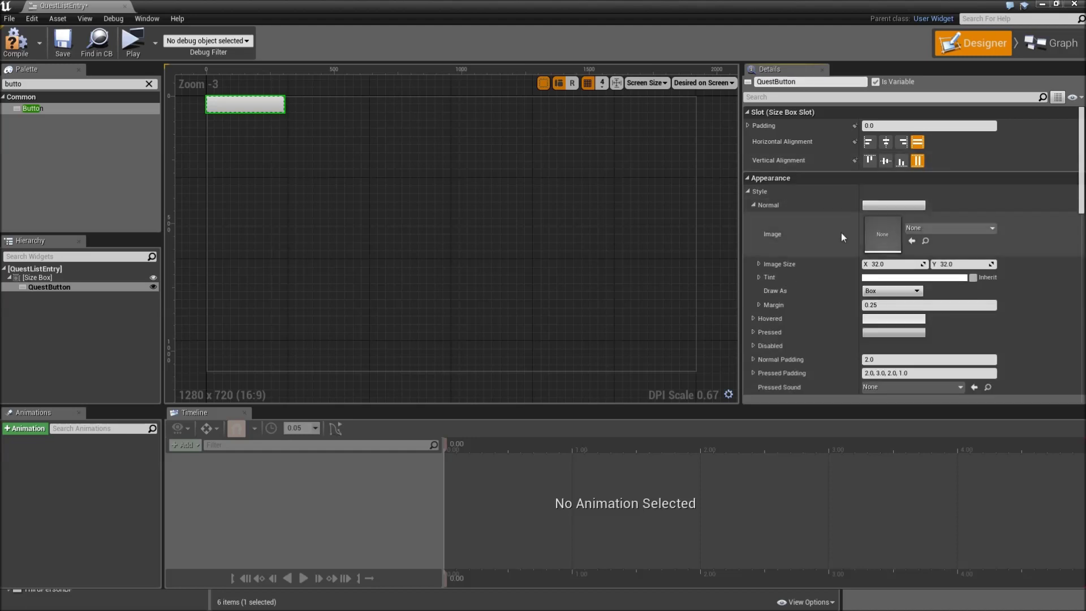
{"action": "left_click", "coordinate": [939, 228]}
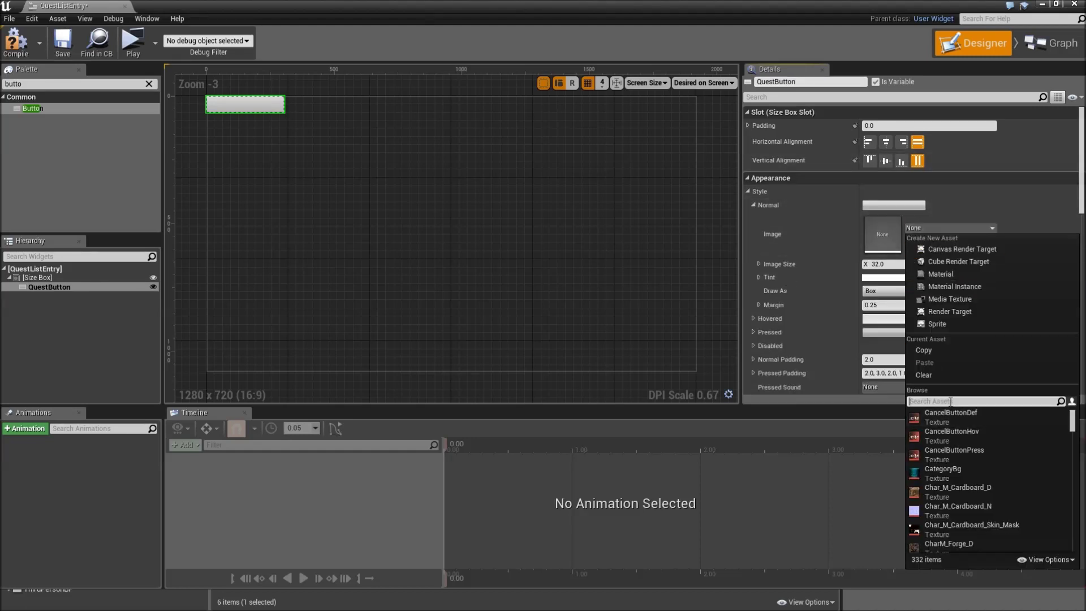
{"action": "type", "text": "quest"}
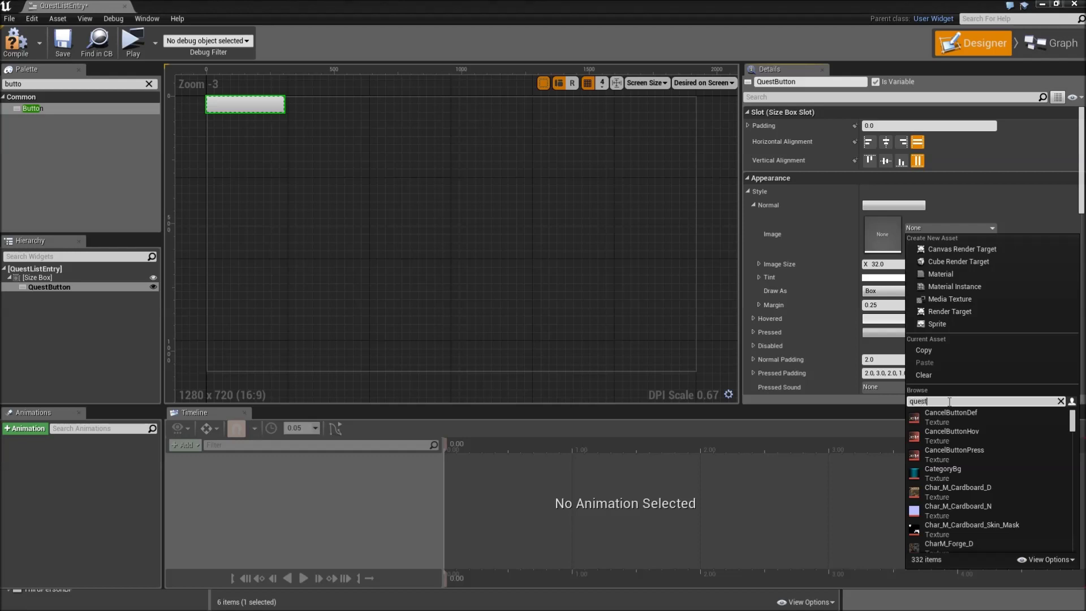
{"action": "type", "text": "bu"}
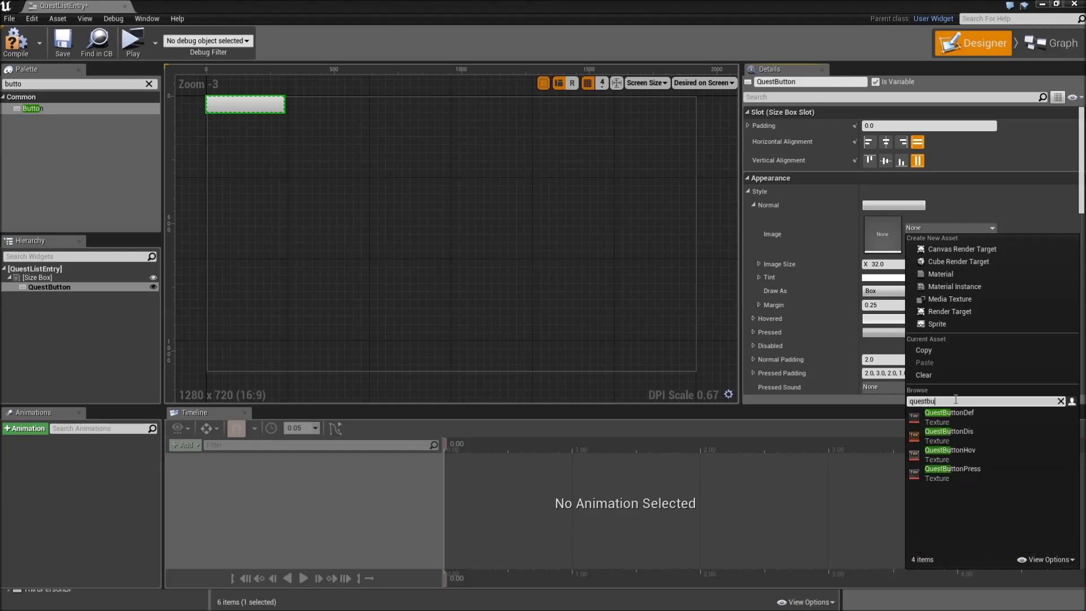
{"action": "left_click", "coordinate": [964, 416]}
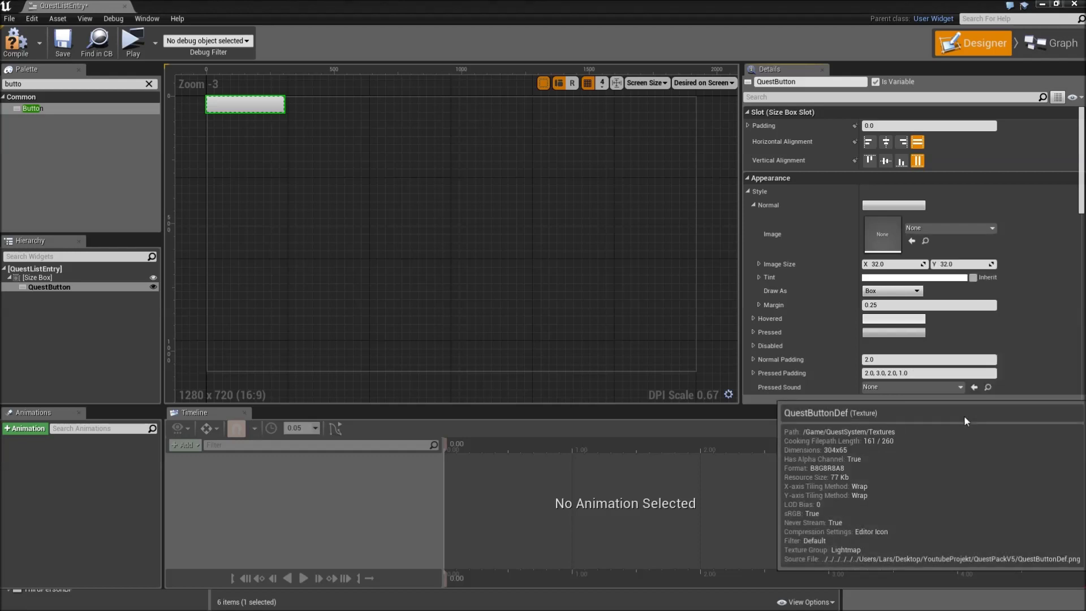
{"action": "left_click", "coordinate": [882, 293]}
{"action": "left_click", "coordinate": [891, 322]}
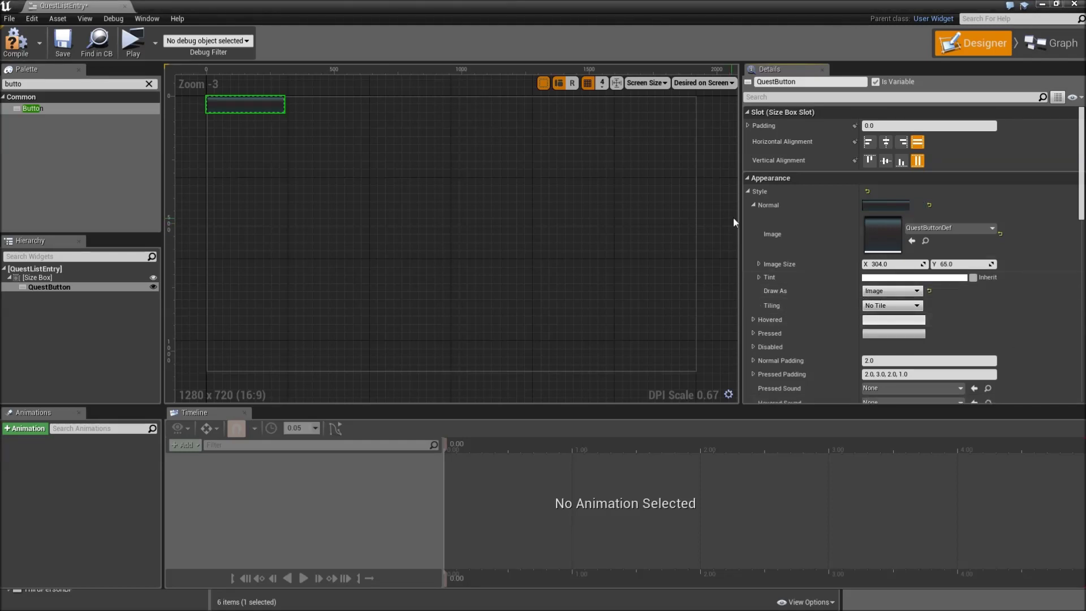
Set QuestButton's Hovered style image to QuestButtonHov and its Draw As mode to Image.
{"action": "left_click", "coordinate": [755, 207]}
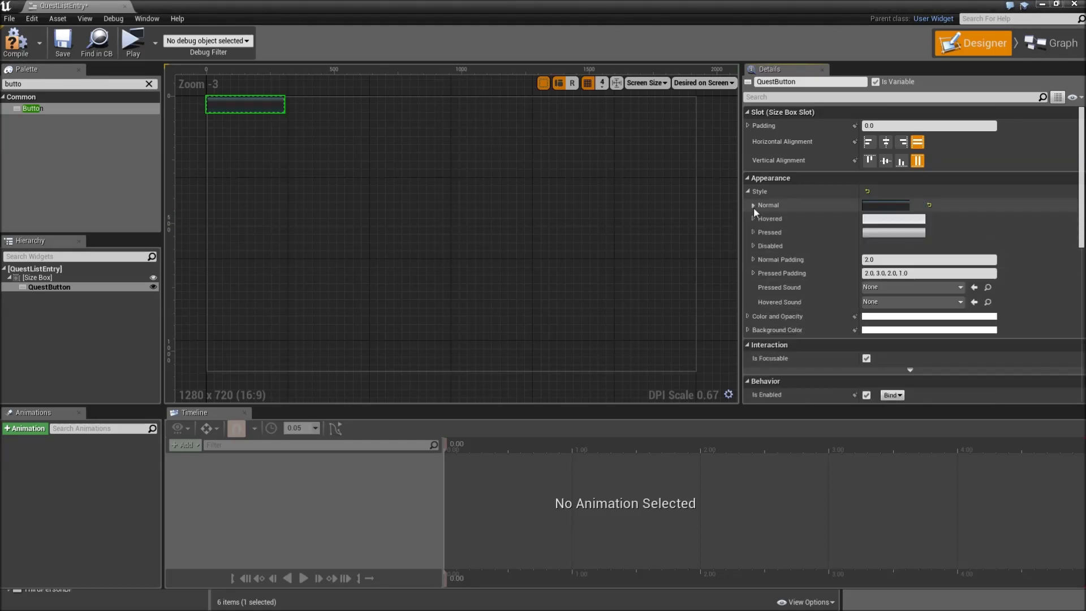
{"action": "left_click", "coordinate": [753, 218]}
{"action": "left_click", "coordinate": [927, 243]}
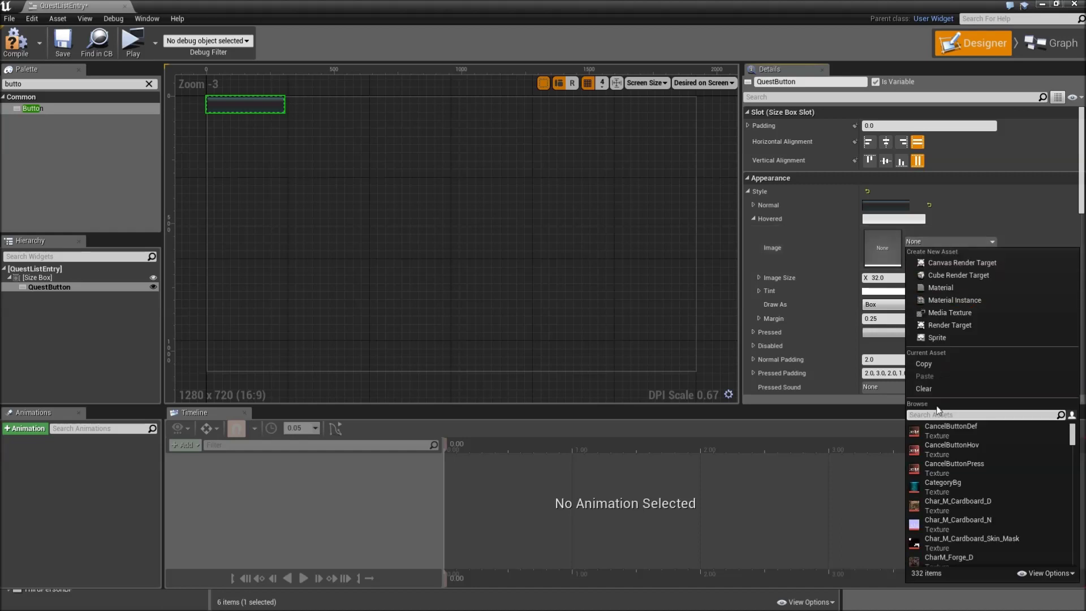
{"action": "type", "text": "quest"}
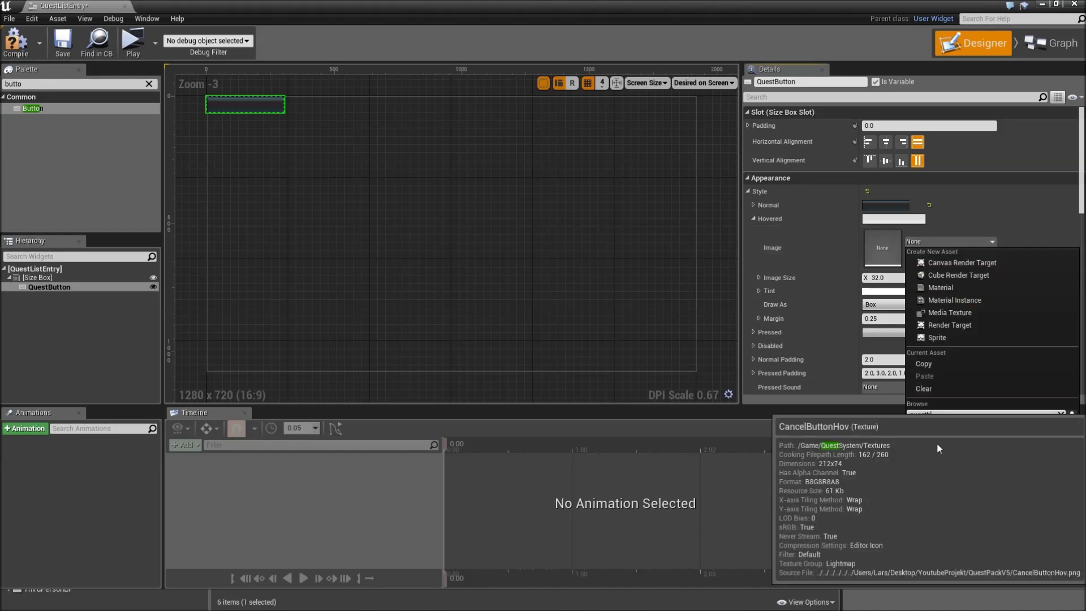
{"action": "type", "text": "button"}
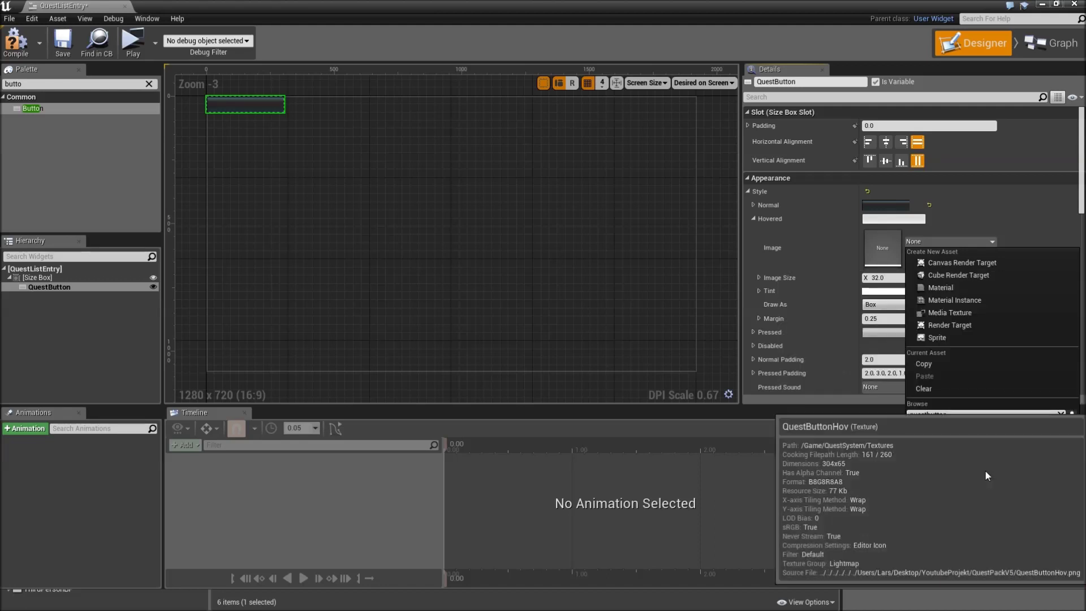
{"action": "left_click", "coordinate": [986, 474]}
{"action": "left_click", "coordinate": [892, 305]}
{"action": "left_click", "coordinate": [901, 334]}
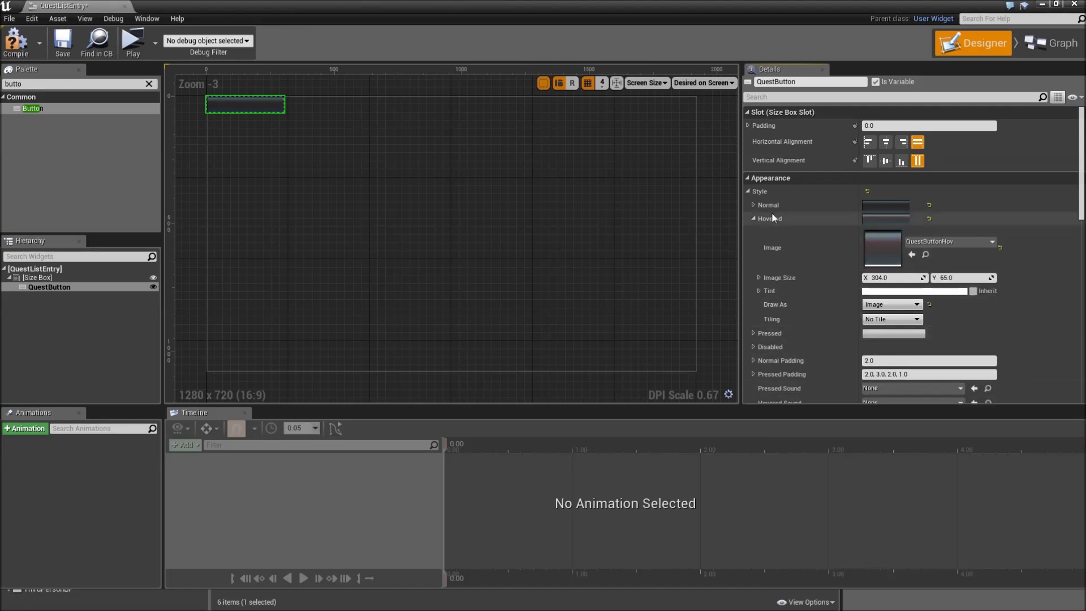
Set QuestButton's Pressed style image to QuestButtonPress and its Draw As mode to Image.
{"action": "left_click", "coordinate": [753, 218]}
{"action": "left_click", "coordinate": [755, 232]}
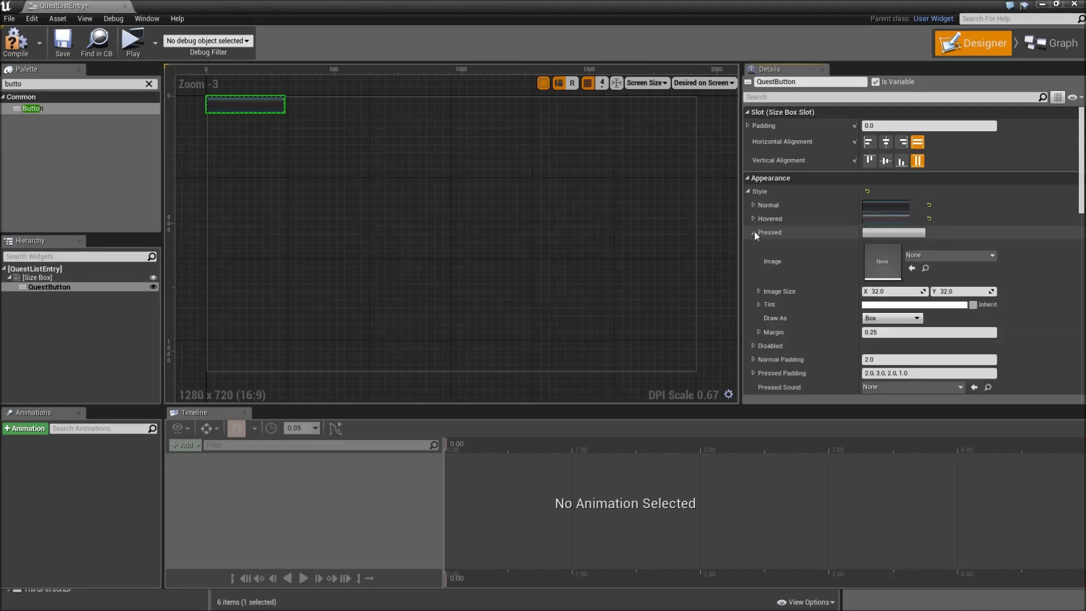
{"action": "left_click", "coordinate": [935, 257]}
{"action": "type", "text": "questbut"}
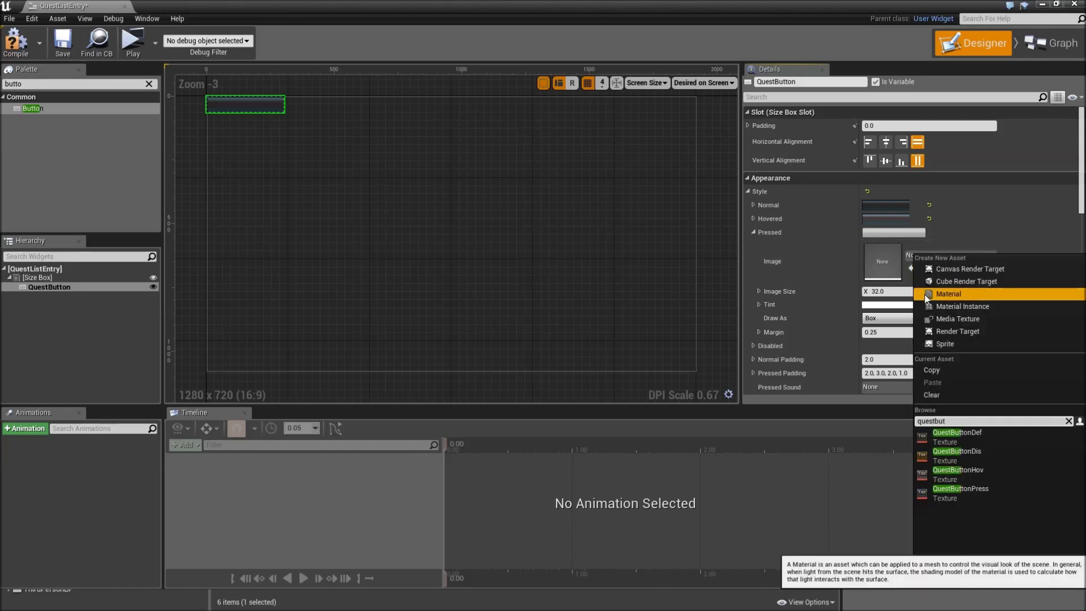
{"action": "left_click", "coordinate": [982, 490]}
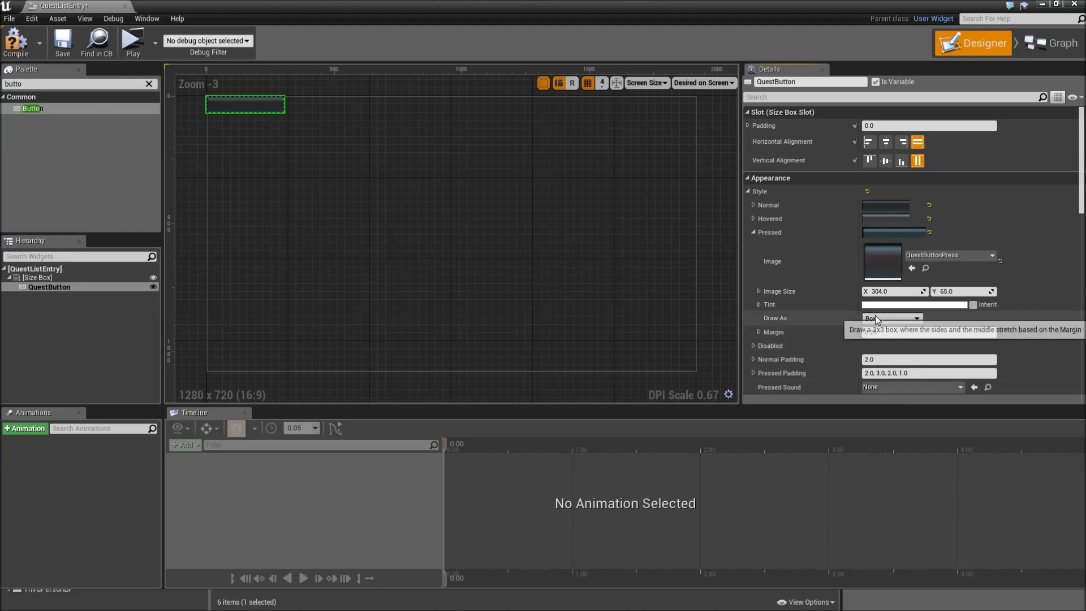
{"action": "left_click", "coordinate": [892, 318]}
{"action": "left_click", "coordinate": [880, 329]}
Set QuestButton's Disabled style image to QuestButtonDis and its Draw As mode to Image.
{"action": "left_click", "coordinate": [754, 232]}
{"action": "left_click", "coordinate": [753, 245]}
{"action": "left_click", "coordinate": [919, 267]}
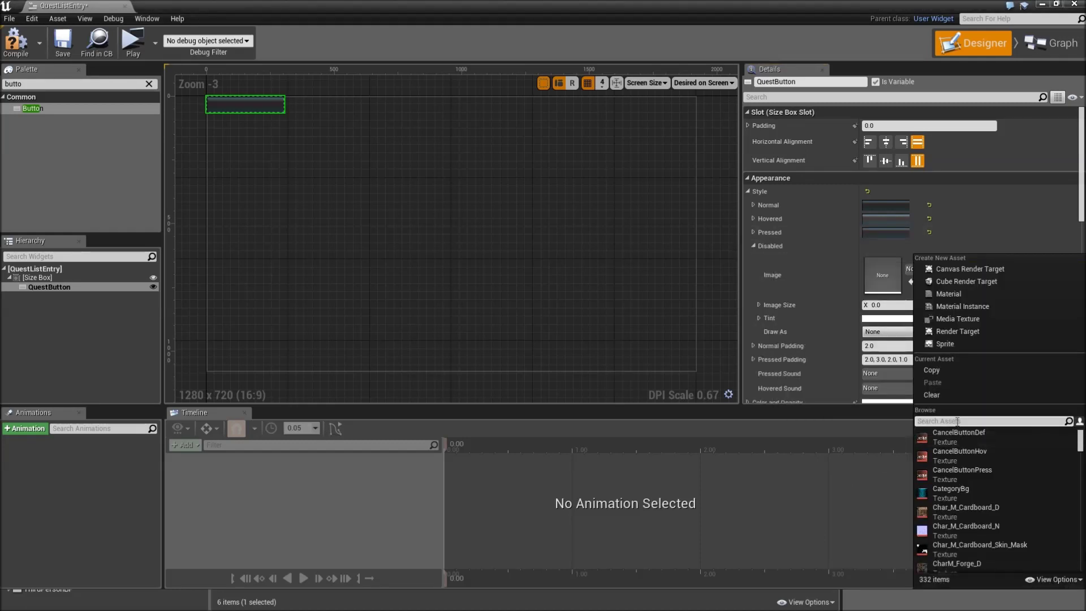
{"action": "type", "text": "questb"}
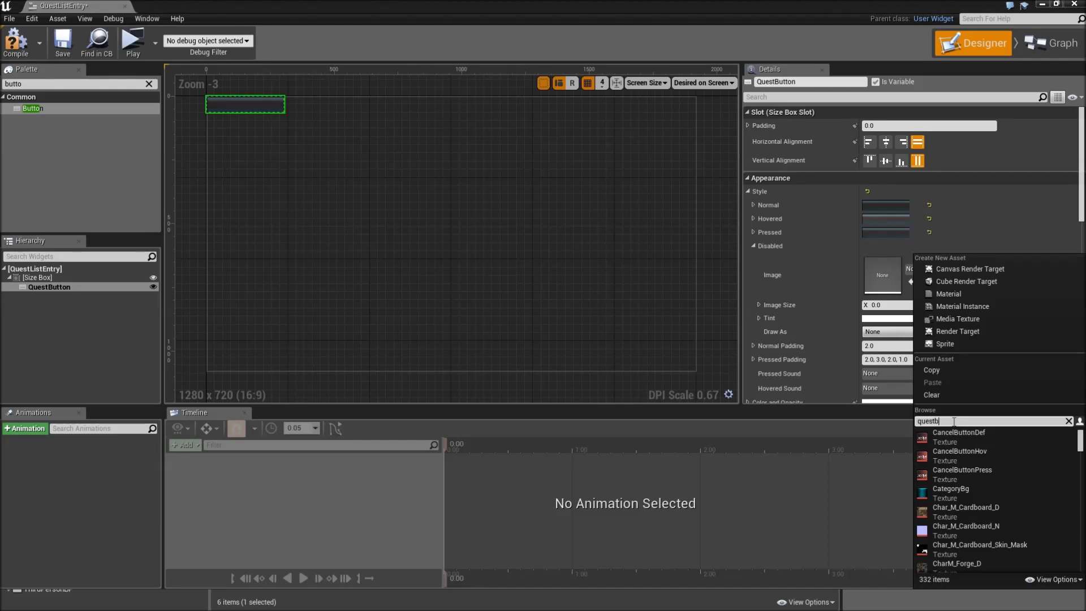
{"action": "type", "text": "utton"}
{"action": "left_click", "coordinate": [987, 451]}
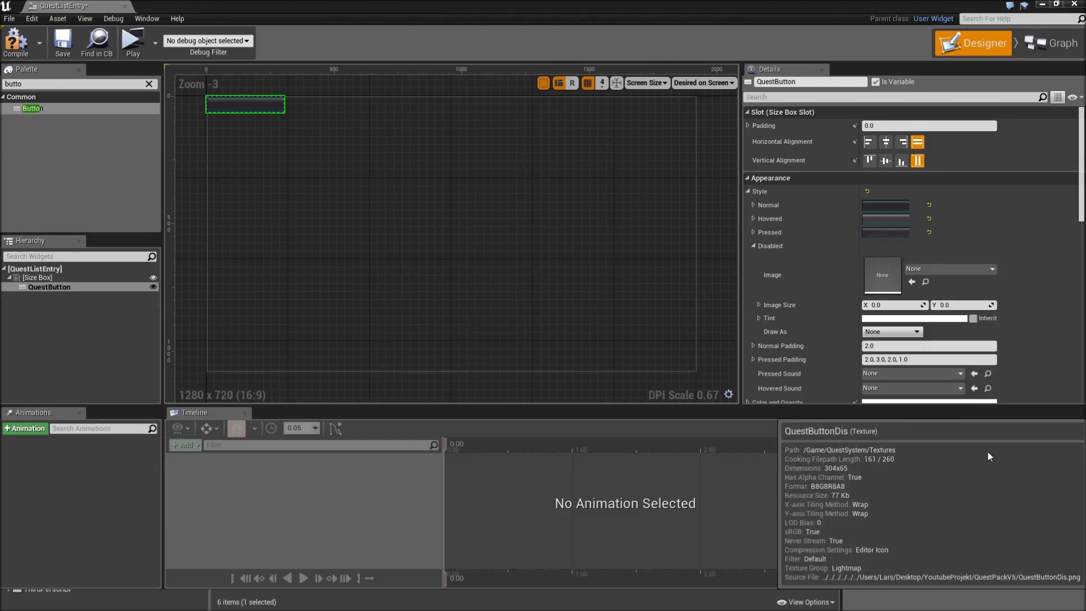
{"action": "scroll", "coordinate": [888, 289], "scroll_direction": "down", "scroll_amount": 2}
{"action": "left_click", "coordinate": [891, 295]}
{"action": "left_click", "coordinate": [882, 327]}
{"action": "left_click", "coordinate": [769, 213]}
Add a Vertical Box as the child of QuestButton.
{"action": "left_click", "coordinate": [33, 84]}
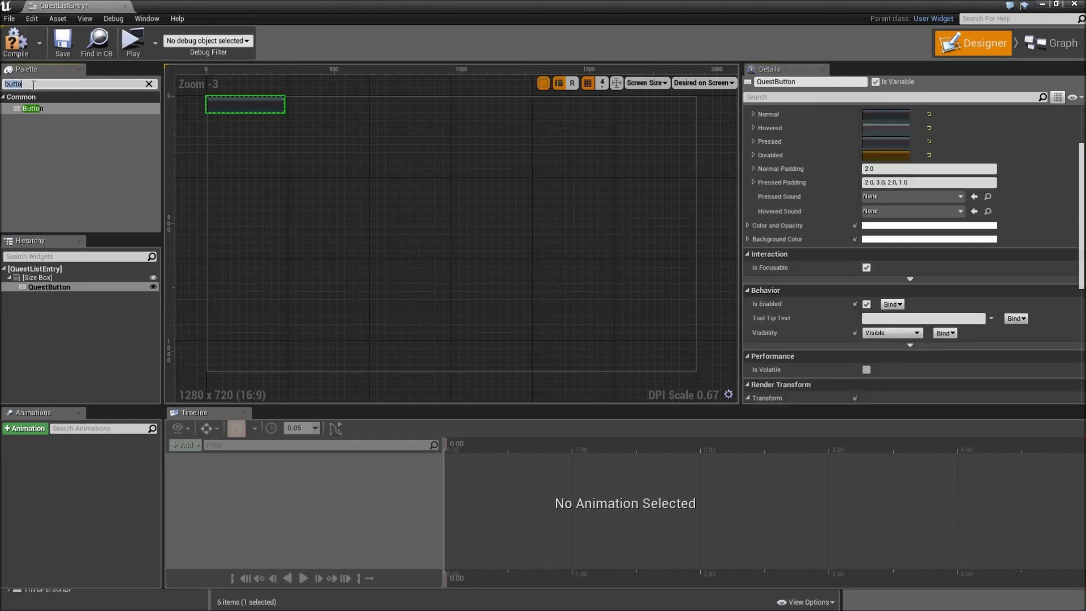
{"action": "type", "text": "verti"}
{"action": "left_click_drag", "start_coordinate": [41, 108], "coordinate": [74, 286]}
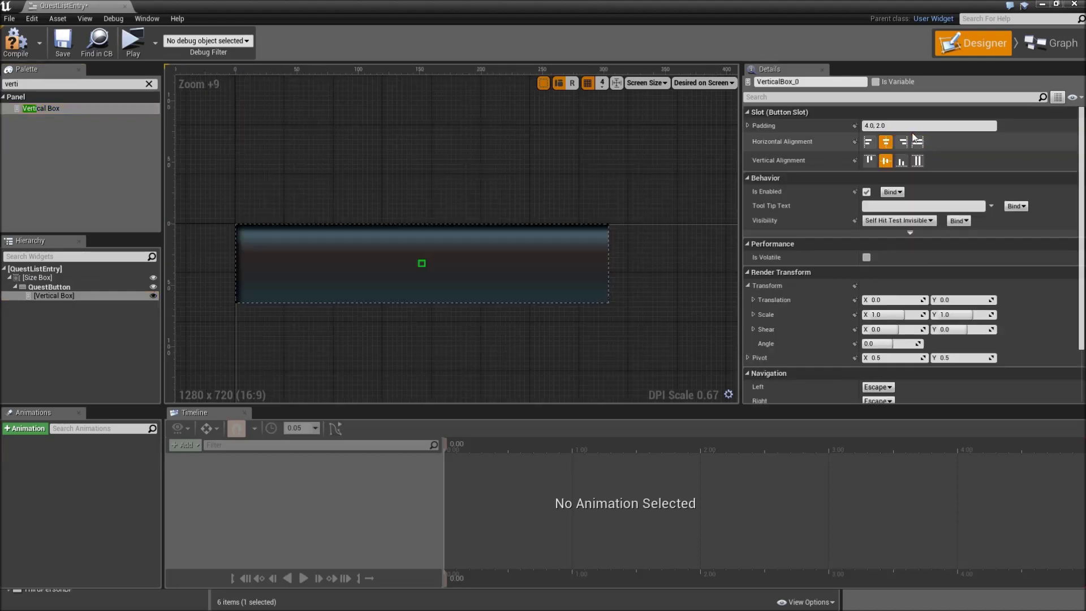
Set the Vertical Box's padding to 2.0, 0.0 and make it fill the button horizontally and vertically.
{"action": "left_click", "coordinate": [911, 126]}
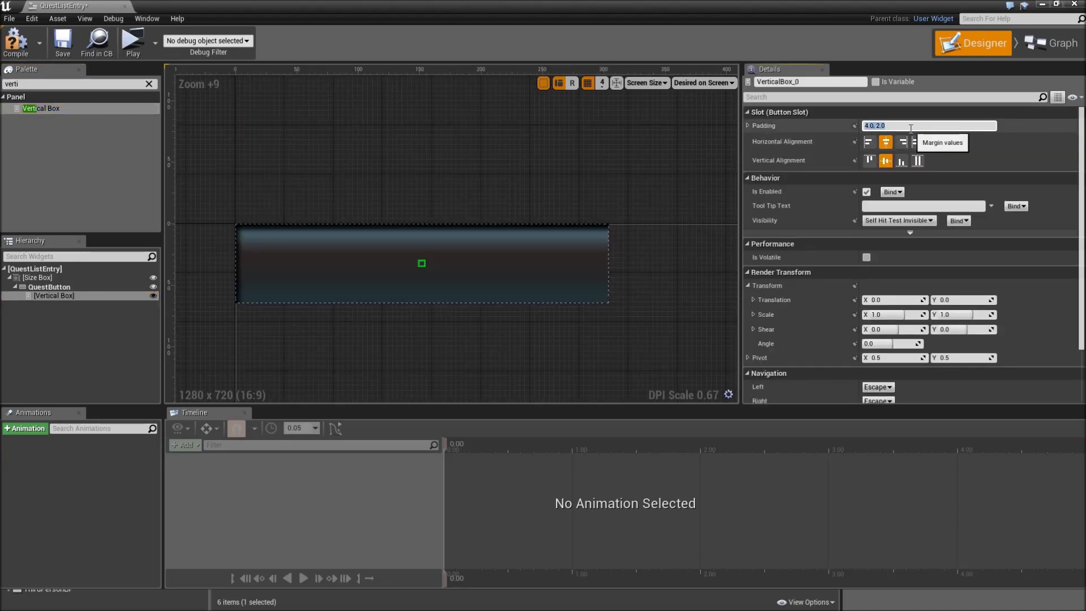
{"action": "type", "text": "2.0, 0"}
{"action": "key", "text": "Return"}
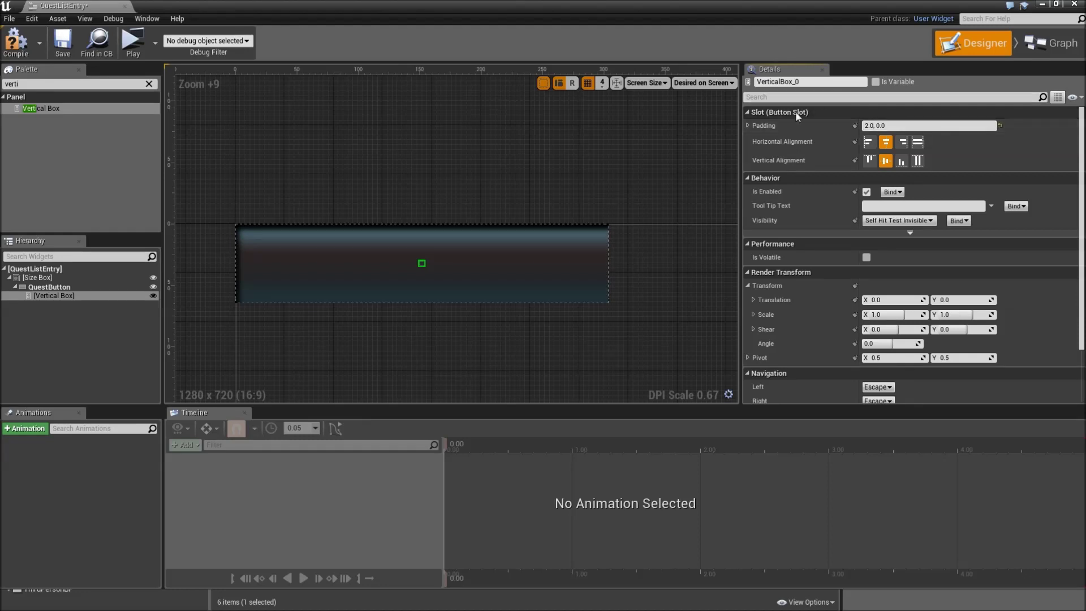
{"action": "left_click", "coordinate": [748, 126]}
{"action": "left_click", "coordinate": [748, 125]}
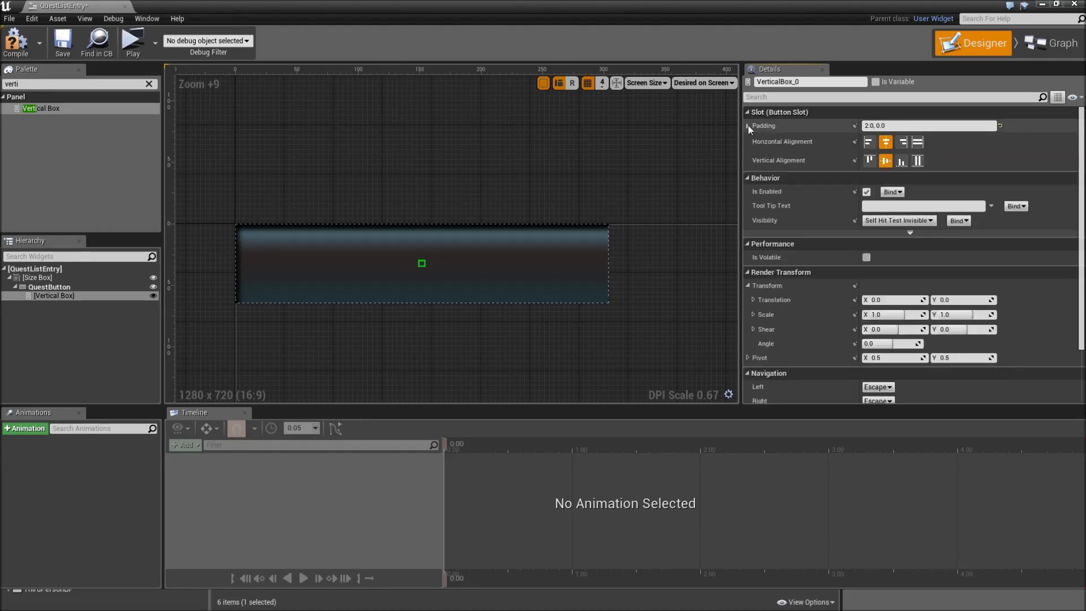
{"action": "left_click", "coordinate": [917, 143]}
{"action": "left_click", "coordinate": [917, 161]}
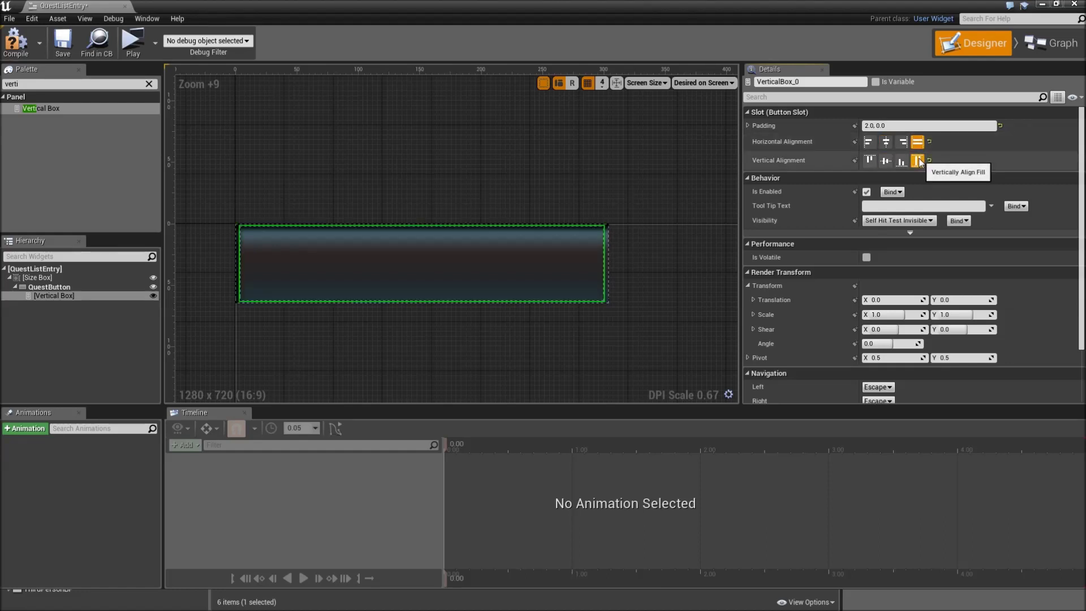
Set the Vertical Box's visibility to Hit Test Invisible.
{"action": "scroll", "coordinate": [874, 246], "scroll_direction": "down", "scroll_amount": 3}
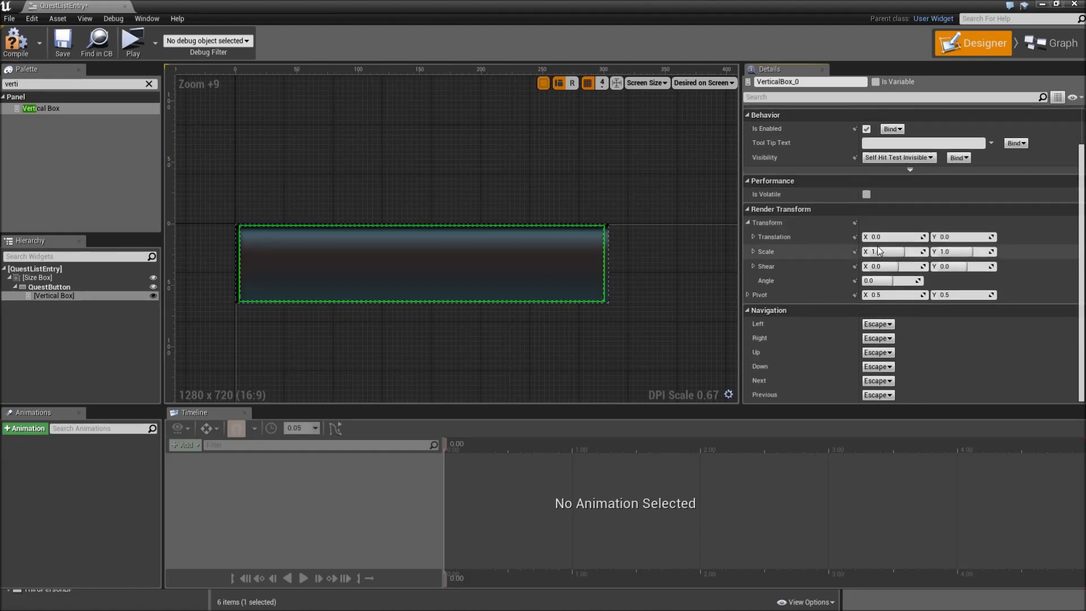
{"action": "scroll", "coordinate": [891, 229], "scroll_direction": "up", "scroll_amount": 2}
{"action": "left_click", "coordinate": [899, 195]}
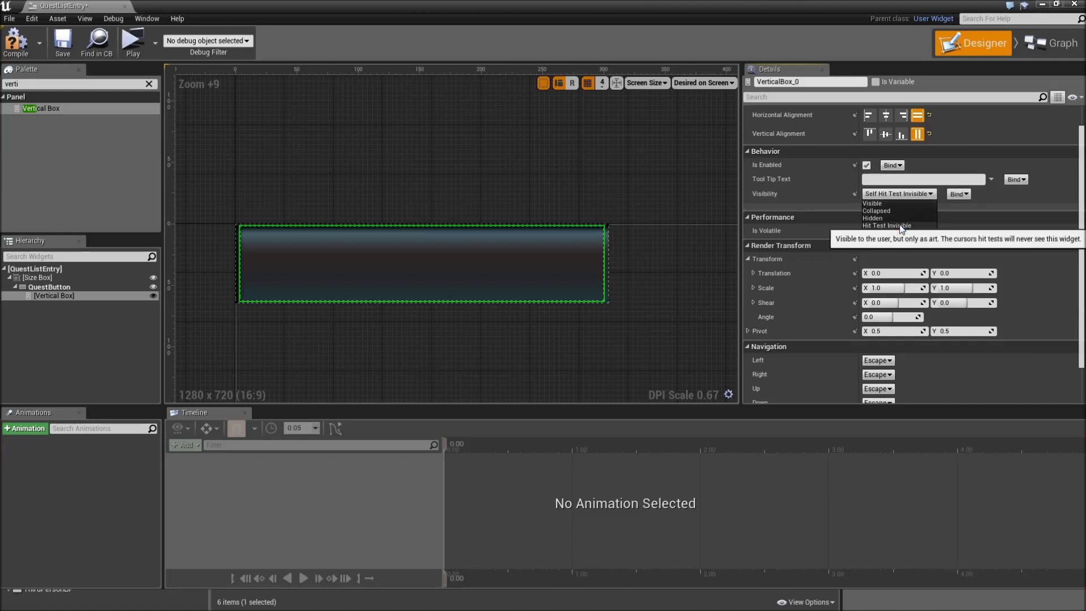
{"action": "left_click", "coordinate": [900, 225]}
Add a Text widget inside the Vertical Box, name it QuestName and mark it as a variable.
{"action": "left_click", "coordinate": [82, 85]}
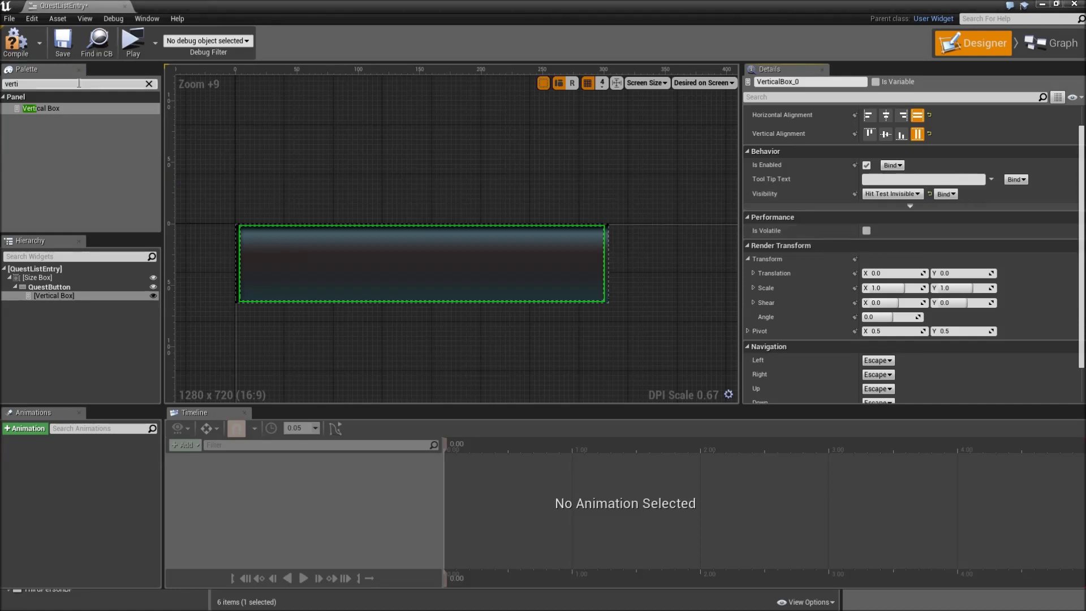
{"action": "type", "text": "text"}
{"action": "left_click_drag", "start_coordinate": [60, 107], "coordinate": [92, 300]}
{"action": "left_click", "coordinate": [822, 81]}
{"action": "type", "text": "QuestName"}
{"action": "key", "text": "Return"}
{"action": "left_click", "coordinate": [874, 83]}
Align QuestName horizontally left and set its text to "The first quest ever...".
{"action": "left_click", "coordinate": [871, 148]}
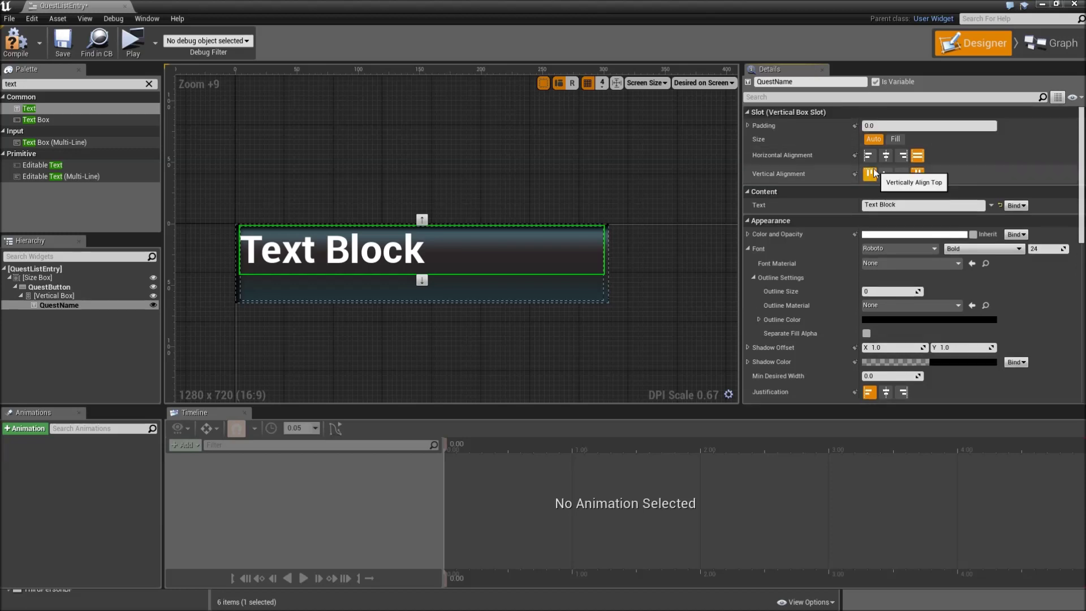
{"action": "left_click", "coordinate": [871, 156]}
{"action": "left_click", "coordinate": [909, 205]}
{"action": "left_click_drag", "start_coordinate": [910, 206], "coordinate": [835, 209]}
{"action": "type", "text": "The first q"}
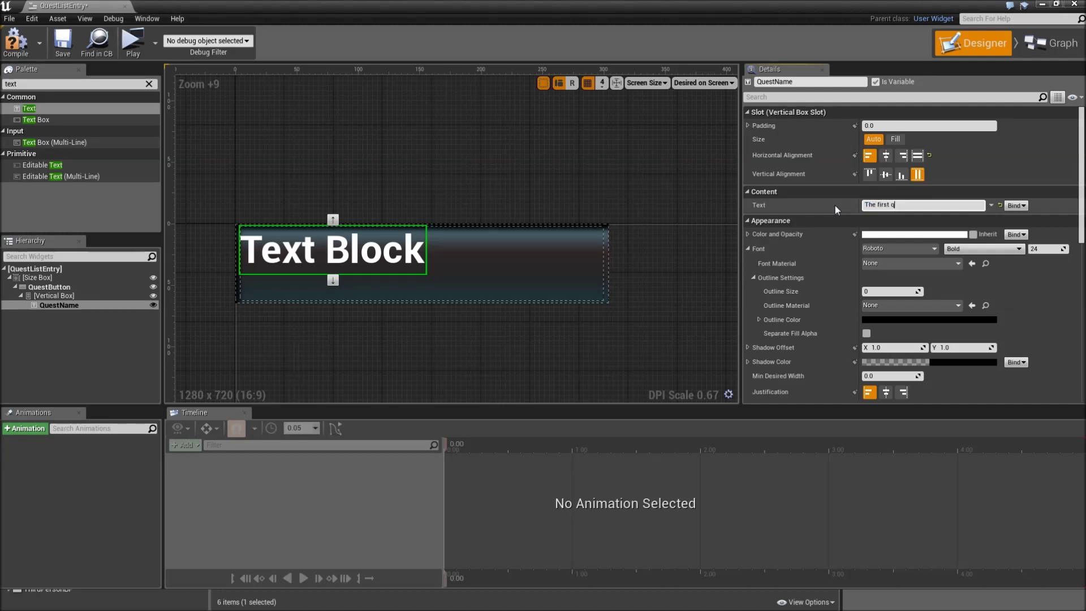
{"action": "type", "text": "uest ever.."}
{"action": "key", "text": "Return"}
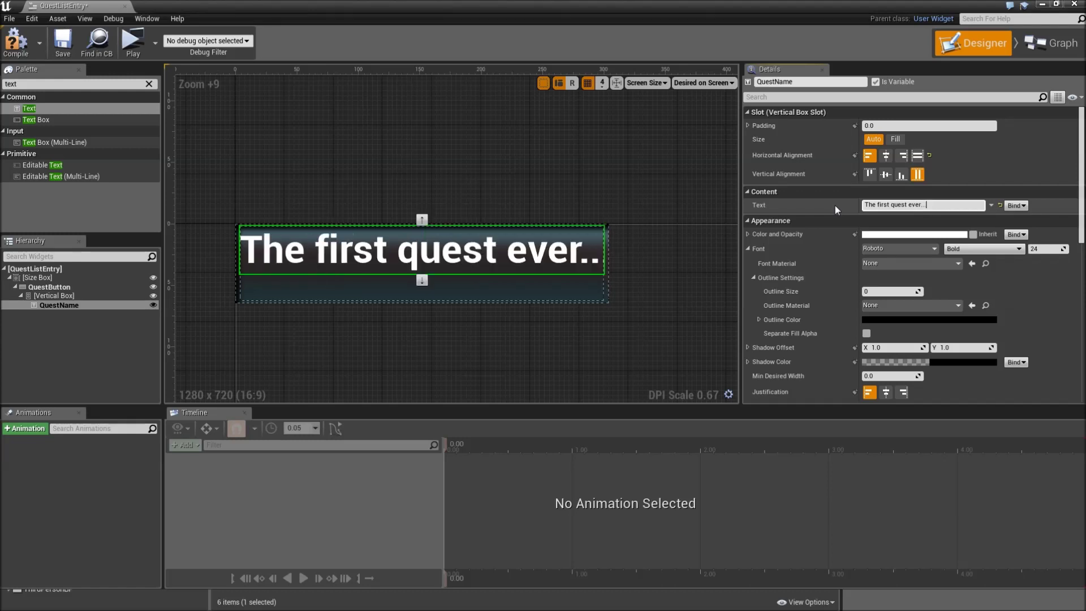
Set QuestName's font to Georgia at size 20.
{"action": "left_click", "coordinate": [898, 248]}
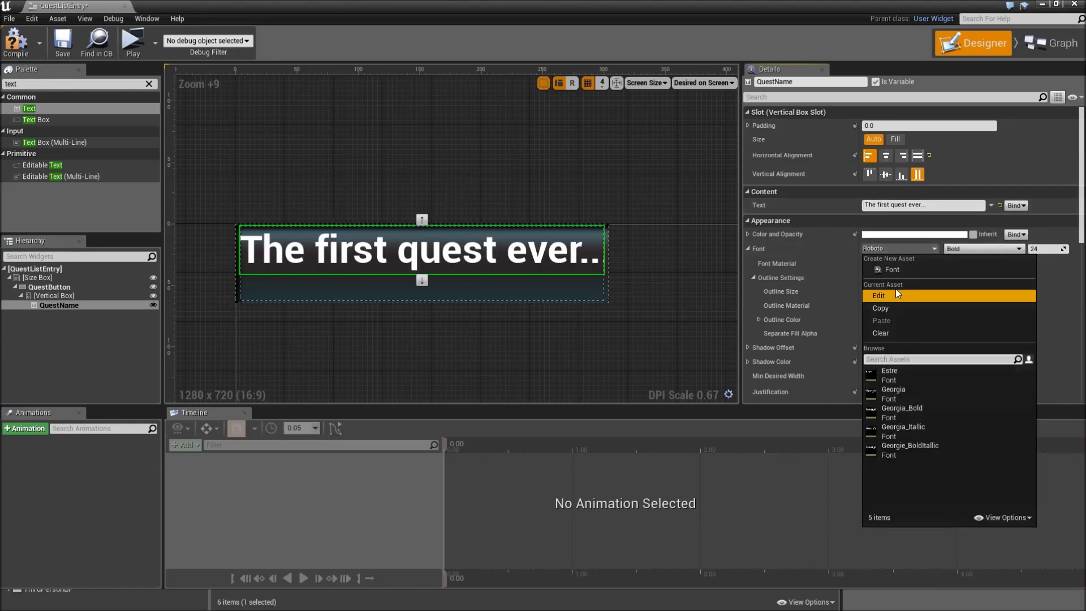
{"action": "left_click", "coordinate": [909, 391]}
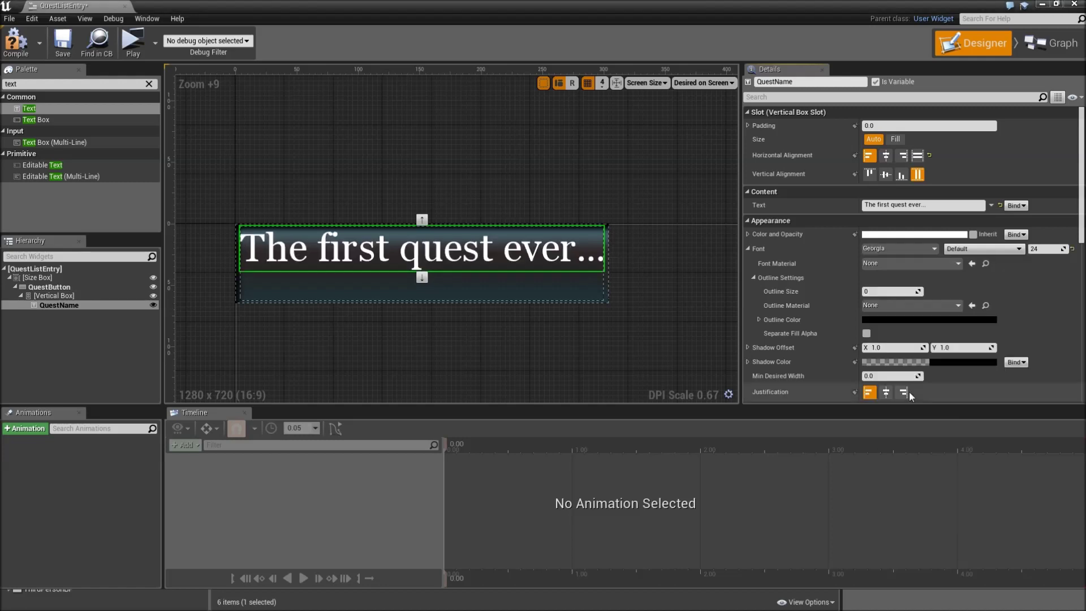
{"action": "left_click", "coordinate": [1044, 249]}
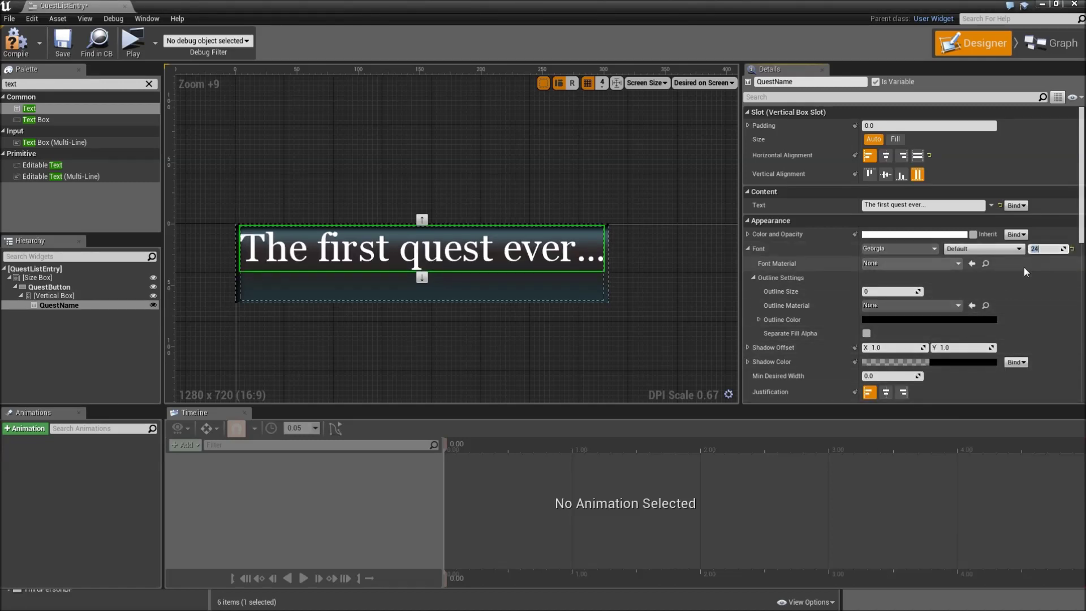
{"action": "key", "text": "Return"}
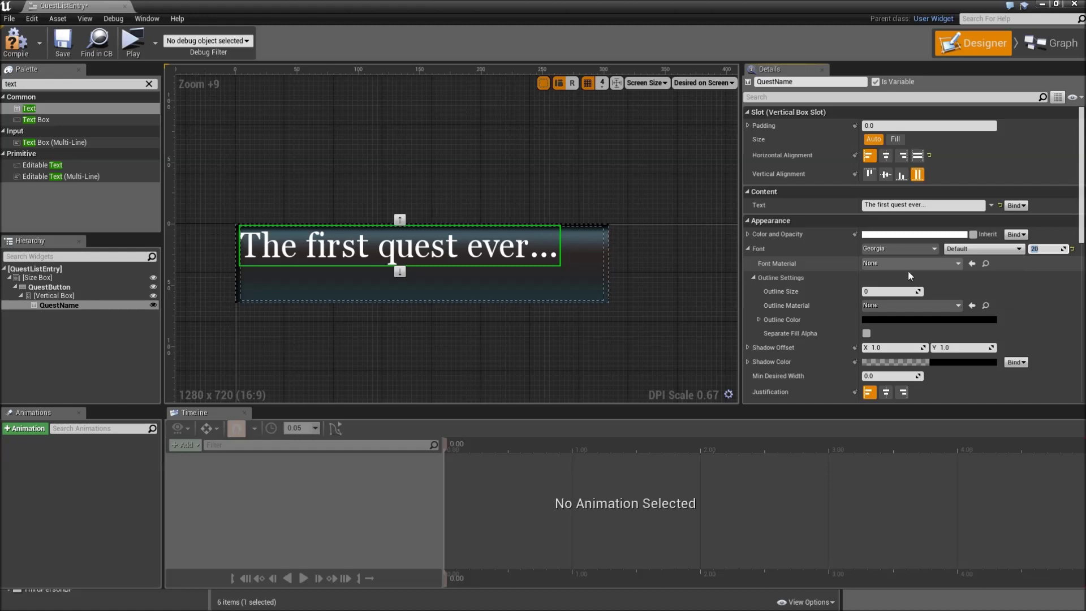